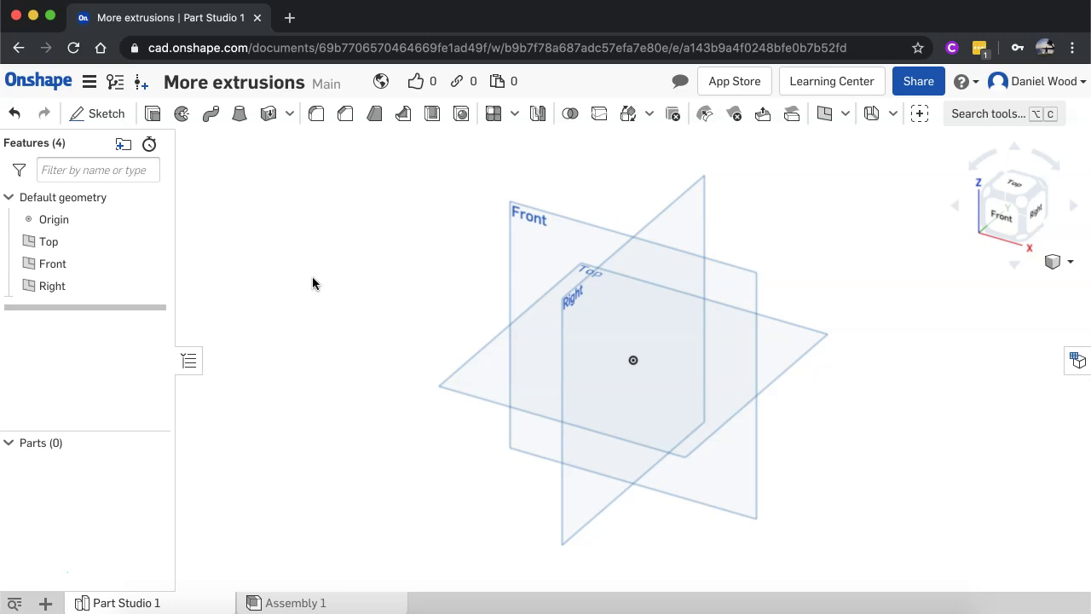
Start a new sketch on the Front plane and view it face-on
{"action": "left_click", "coordinate": [532, 279]}
{"action": "left_click", "coordinate": [102, 114]}
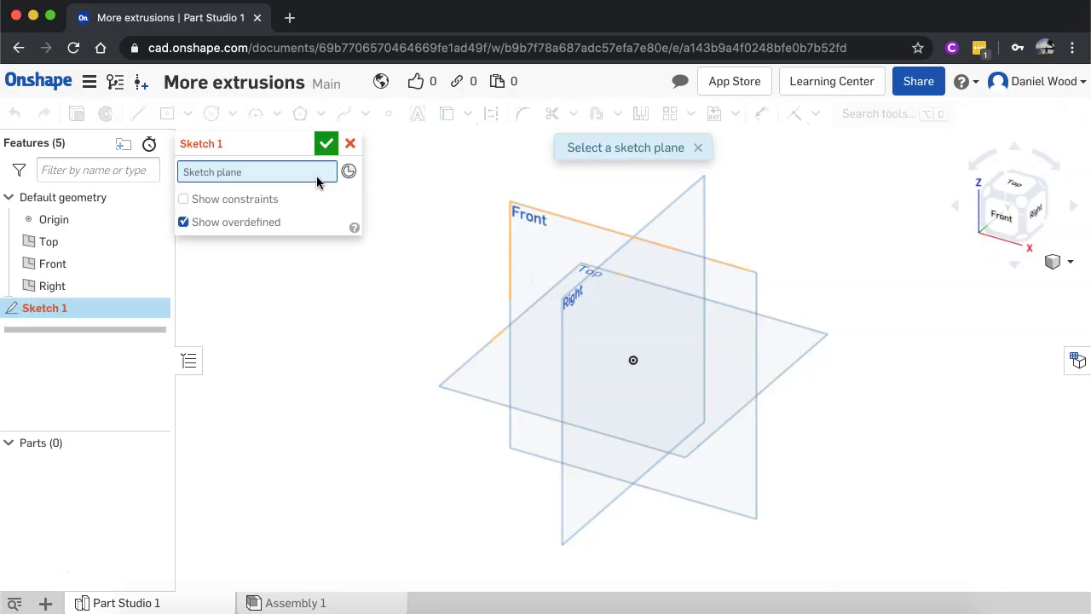
{"action": "left_click", "coordinate": [548, 237]}
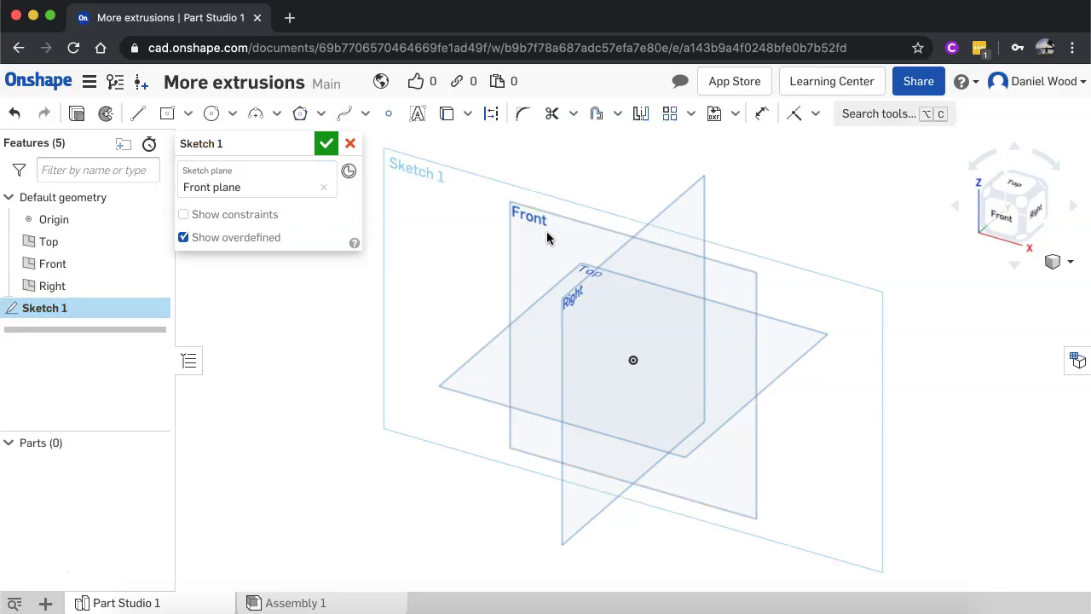
{"action": "key", "text": "n"}
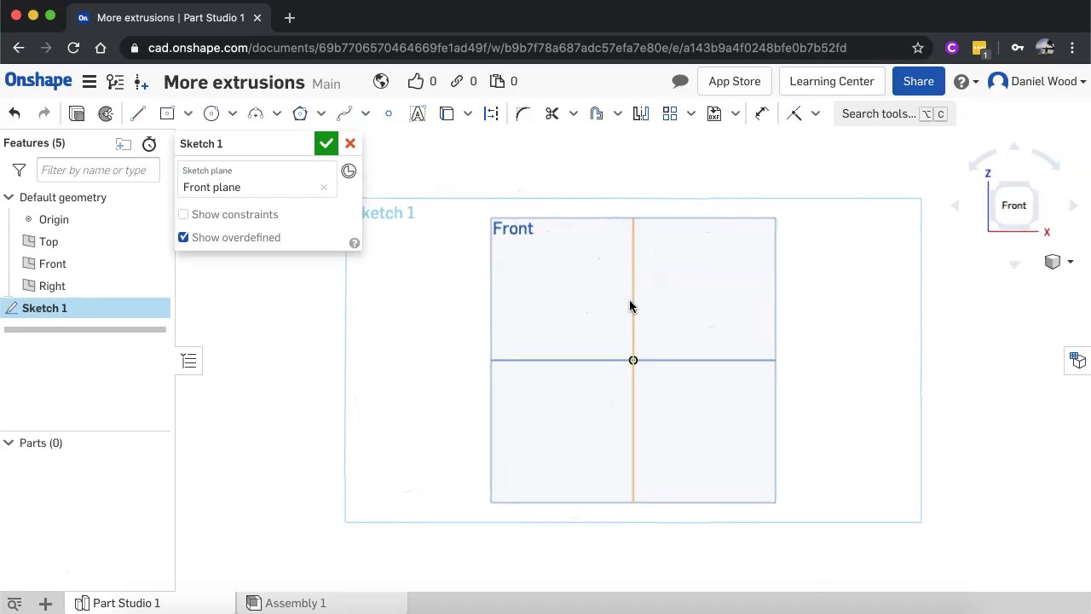
Draw a center-point rectangle on the origin, about 64.794 by 34.428
{"action": "scroll", "coordinate": [614, 376], "scroll_direction": "up", "scroll_amount": 3}
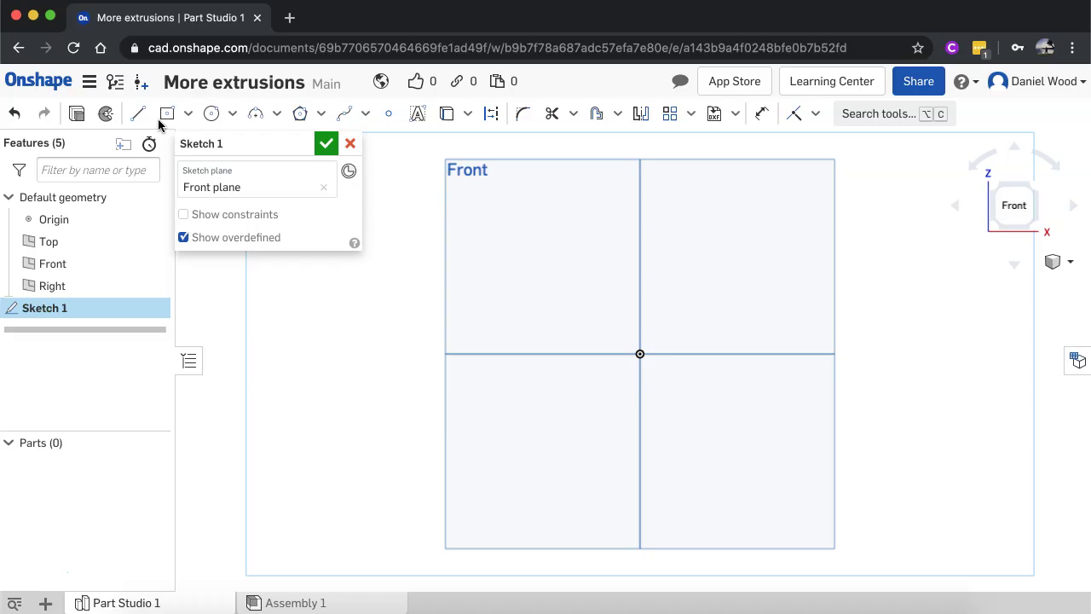
{"action": "left_click", "coordinate": [189, 114]}
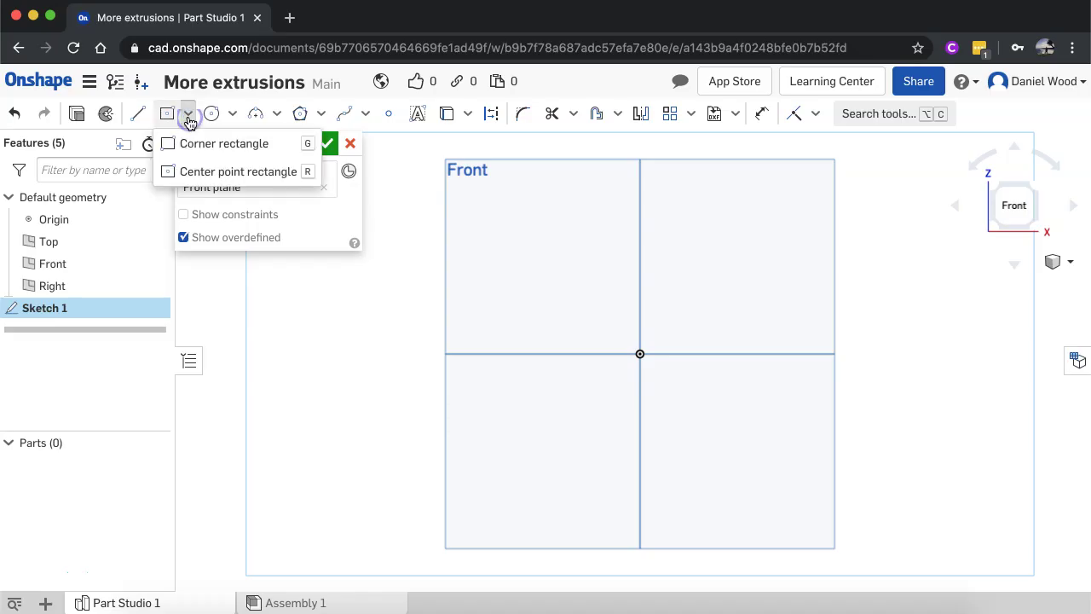
{"action": "left_click", "coordinate": [238, 171]}
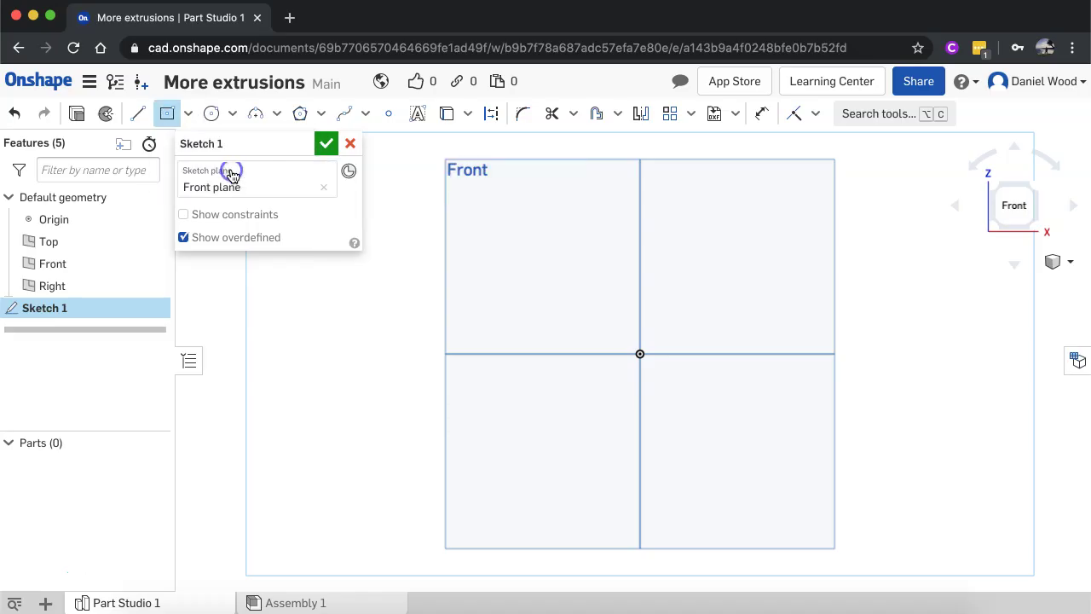
{"action": "left_click", "coordinate": [640, 355]}
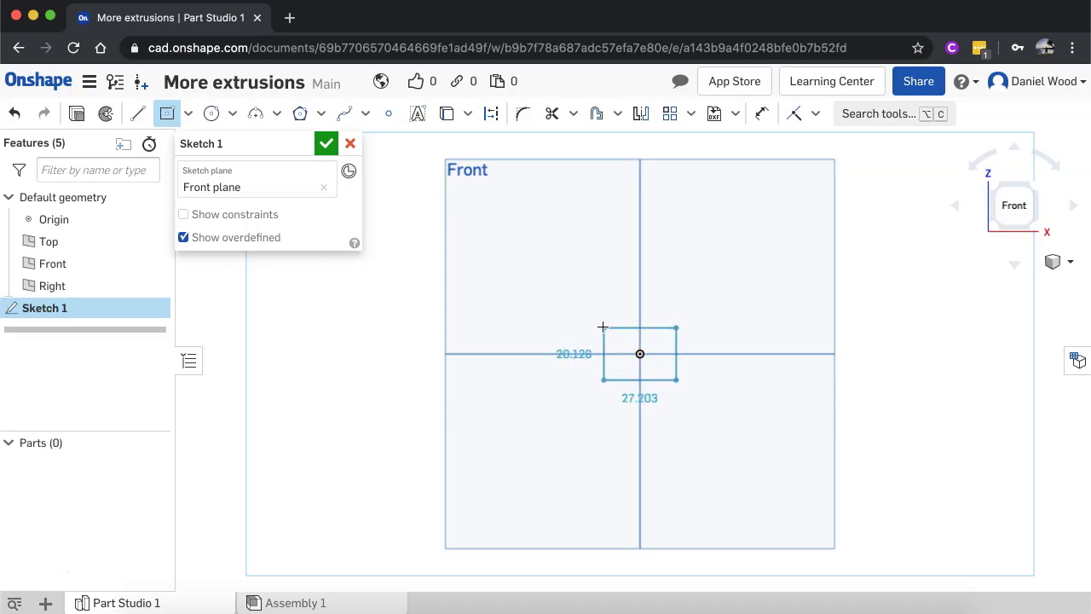
{"action": "left_click", "coordinate": [595, 271]}
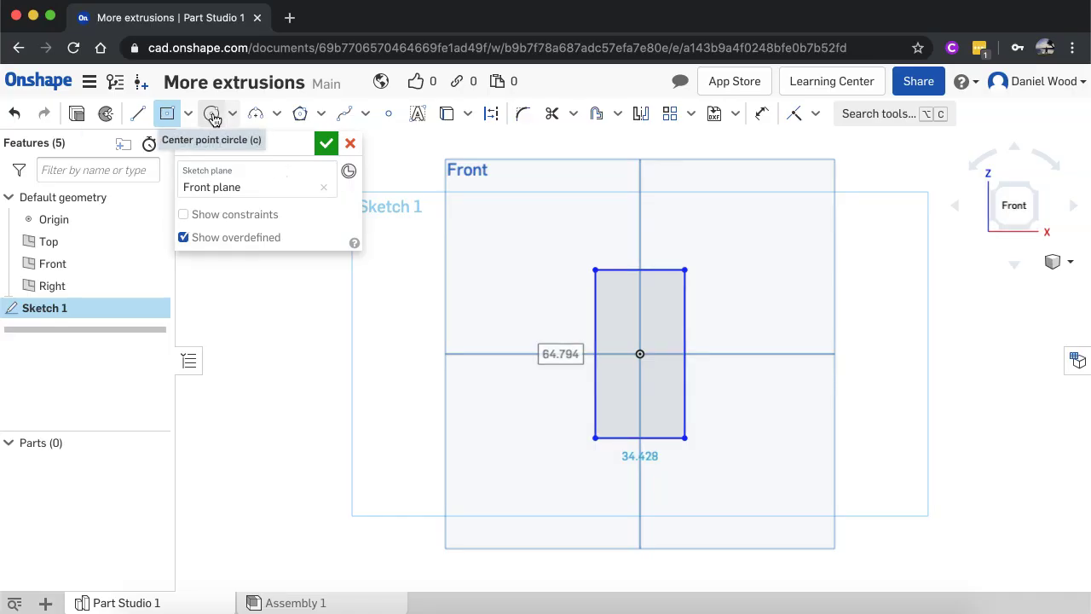
Draw a circle centred on the top edge's midpoint, passing through the rectangle's top corners
{"action": "left_click", "coordinate": [211, 115]}
{"action": "scroll", "coordinate": [639, 271], "scroll_direction": "up", "scroll_amount": 4}
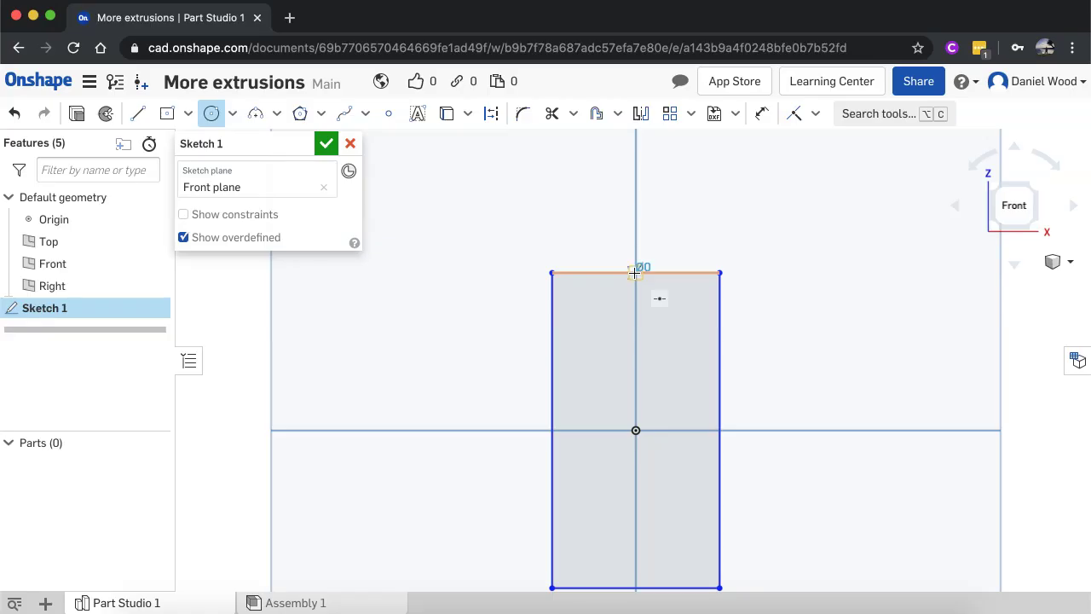
{"action": "left_click", "coordinate": [635, 273]}
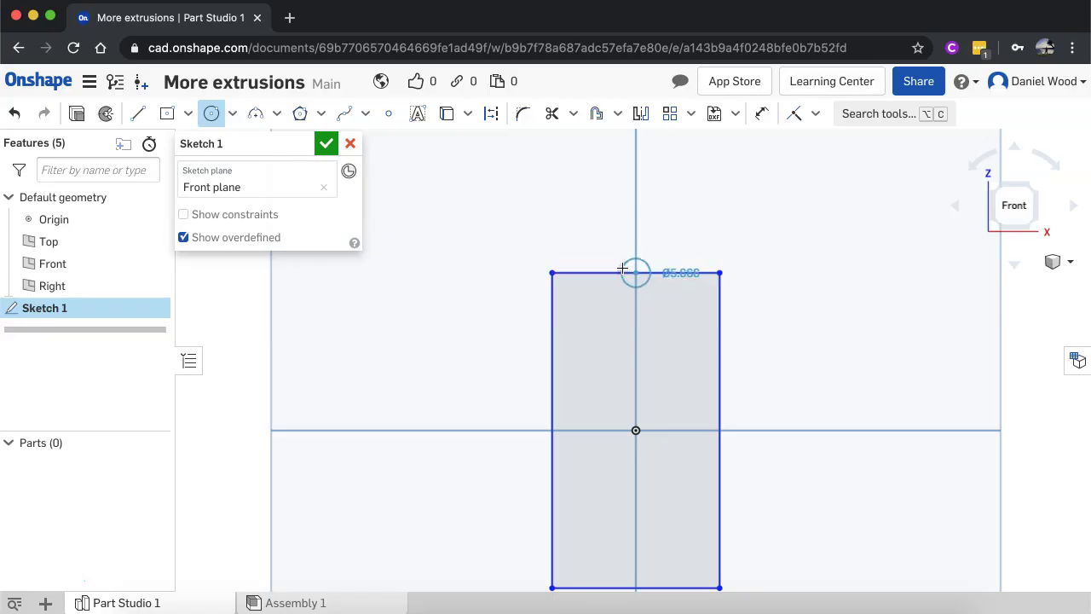
{"action": "left_click", "coordinate": [550, 273]}
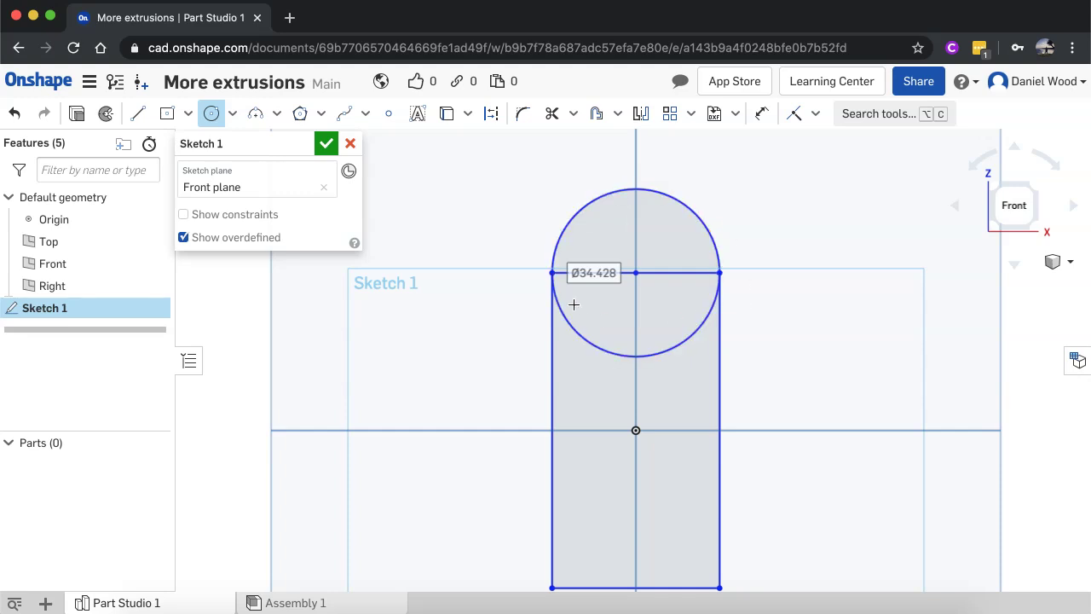
Trim away the circle's lower half and both halves of the rectangle's top edge
{"action": "left_click", "coordinate": [555, 116]}
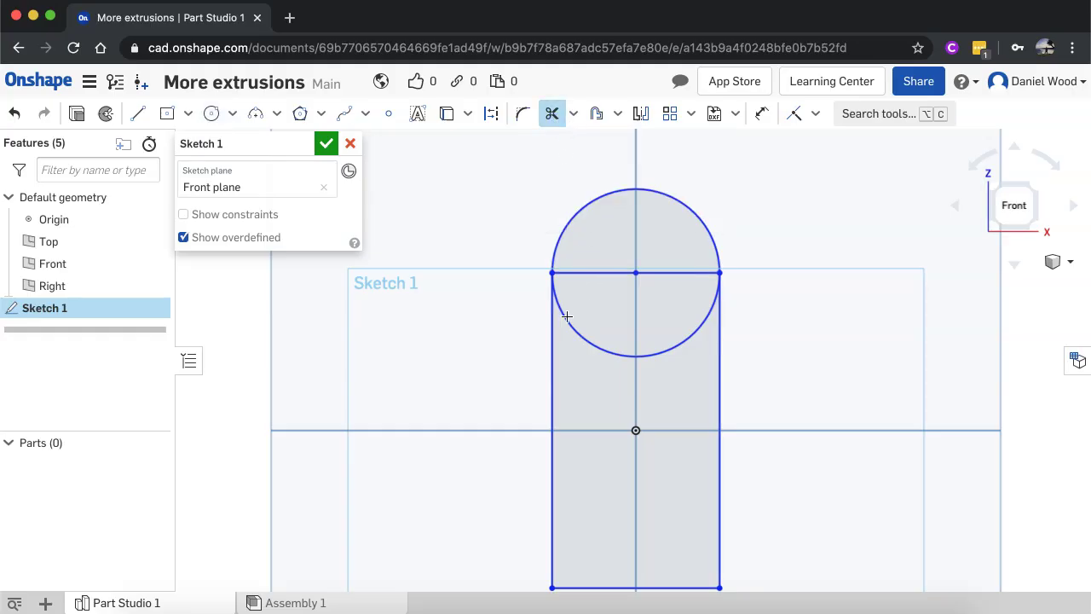
{"action": "left_click", "coordinate": [599, 348]}
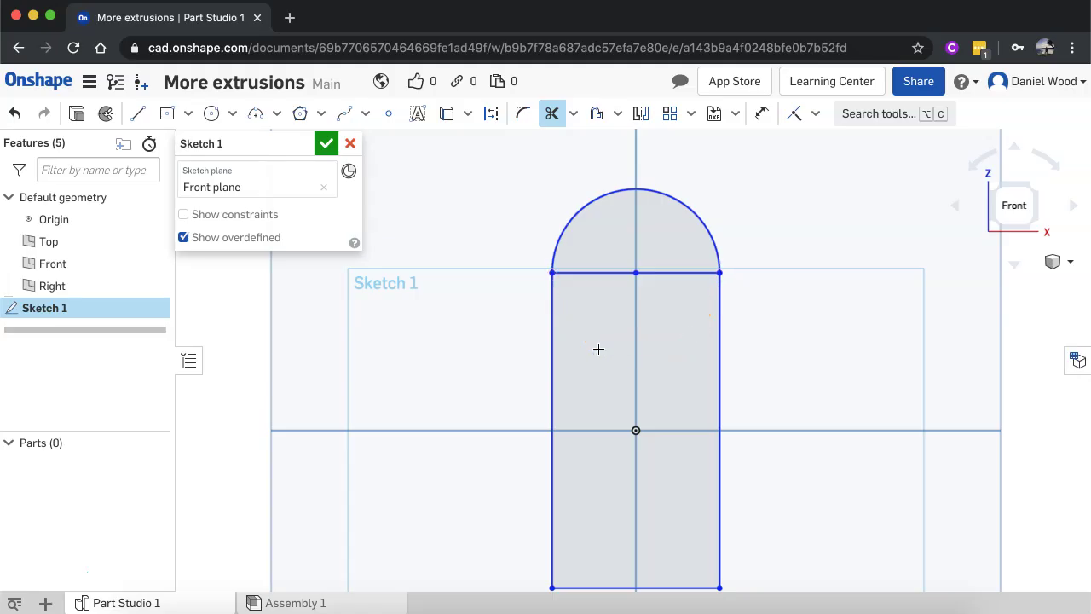
{"action": "left_click", "coordinate": [612, 274]}
{"action": "left_click", "coordinate": [682, 273]}
{"action": "scroll", "coordinate": [648, 252], "scroll_direction": "down", "scroll_amount": 5}
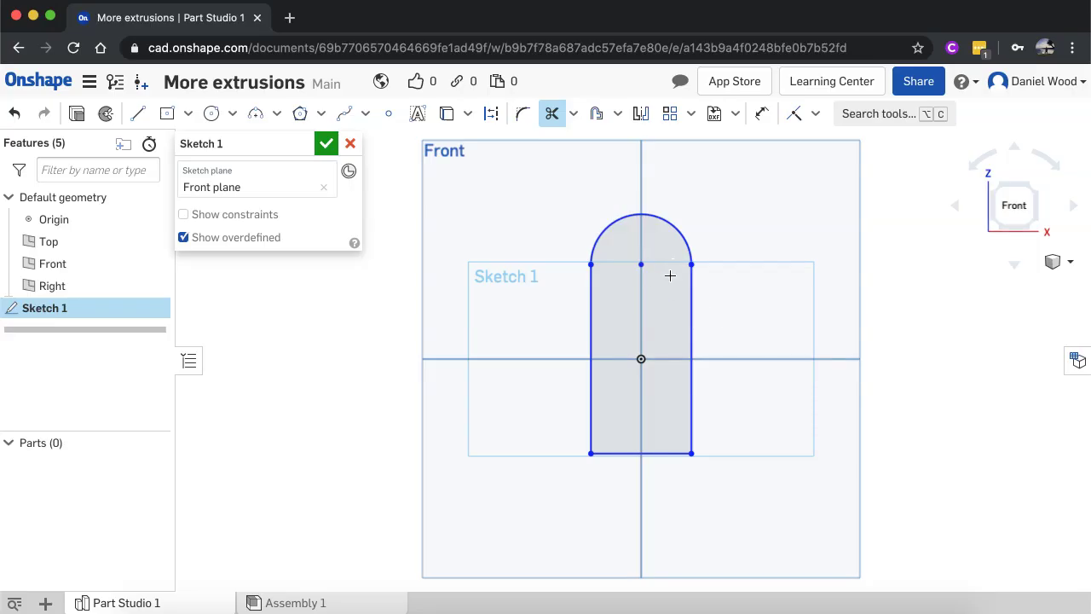
Add a concentric circle about Ø16.079 at the arc's centre and close Sketch 1
{"action": "scroll", "coordinate": [670, 275], "scroll_direction": "up", "scroll_amount": 3}
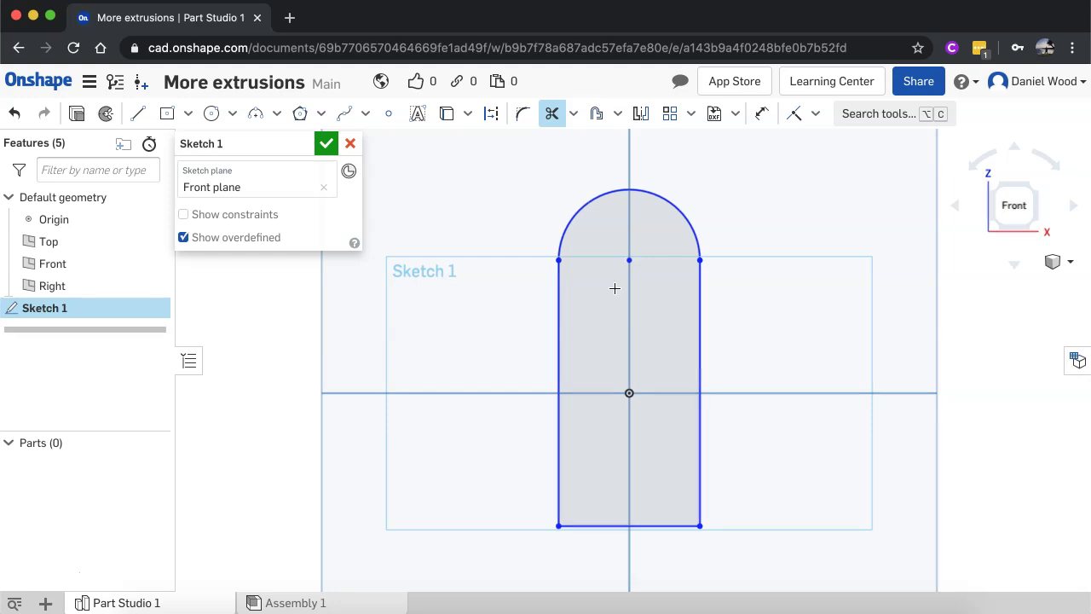
{"action": "left_click", "coordinate": [211, 116]}
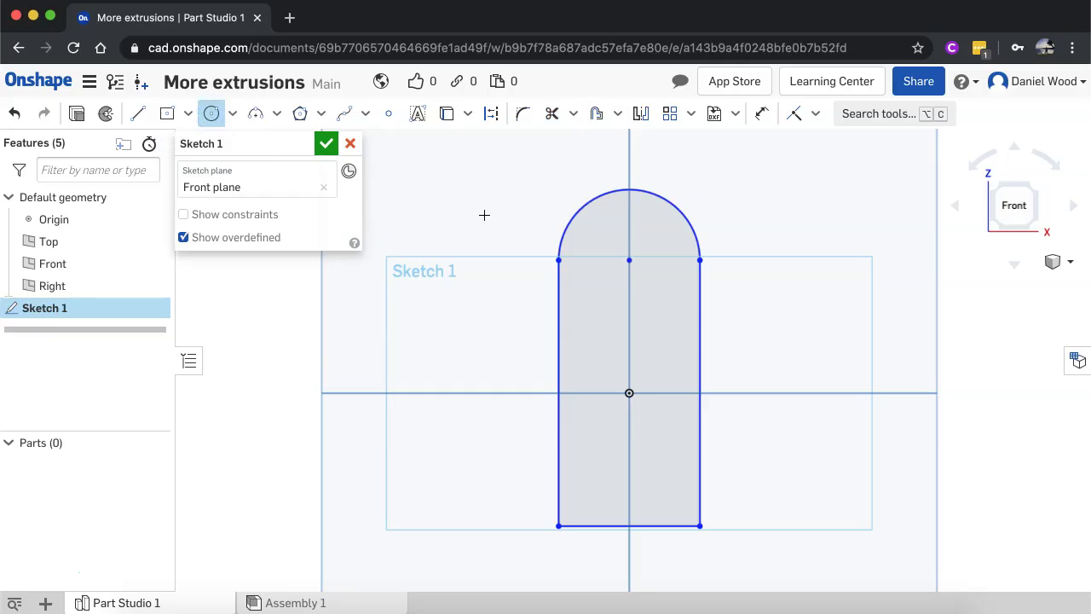
{"action": "scroll", "coordinate": [629, 261], "scroll_direction": "up", "scroll_amount": 2}
{"action": "left_click", "coordinate": [629, 260]}
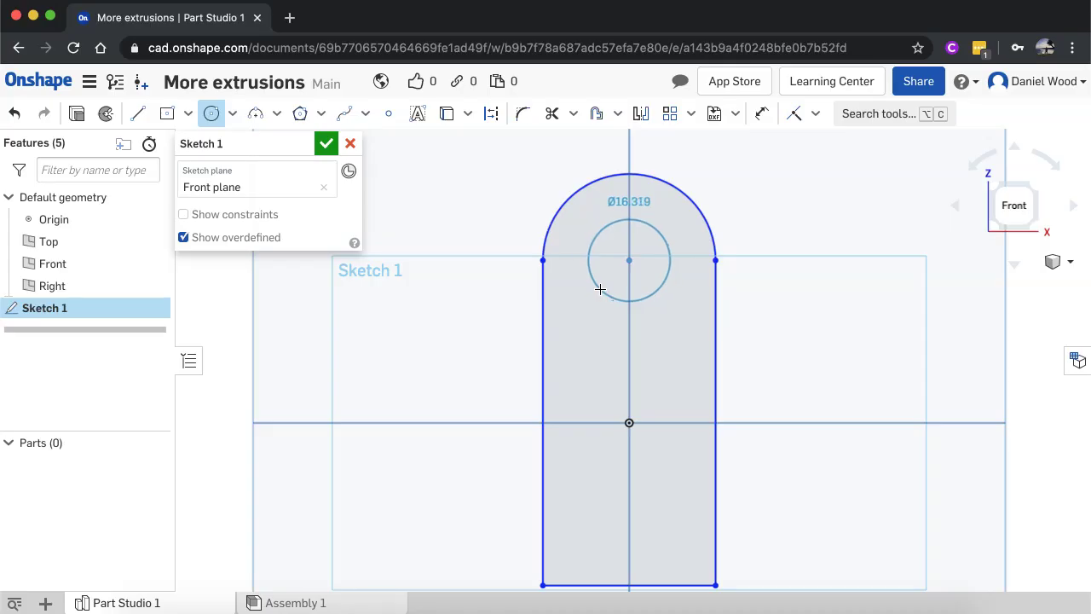
{"action": "left_click", "coordinate": [600, 289]}
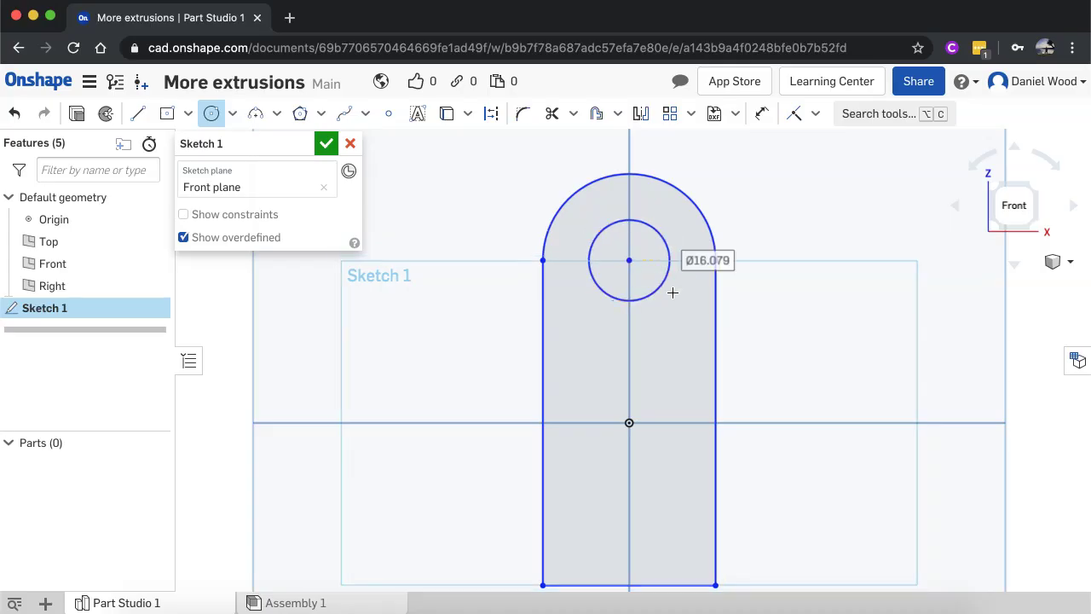
{"action": "left_click", "coordinate": [326, 144]}
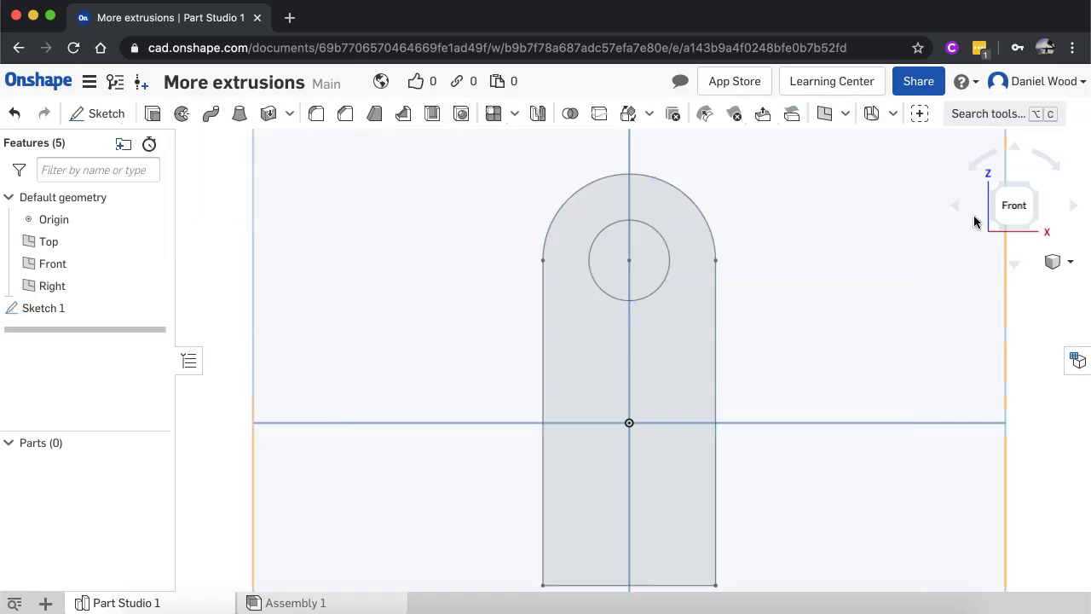
Extrude the tab region backward about 21.8 mm into a solid part with a through hole
{"action": "left_click", "coordinate": [1030, 183]}
{"action": "scroll", "coordinate": [684, 373], "scroll_direction": "up", "scroll_amount": 5}
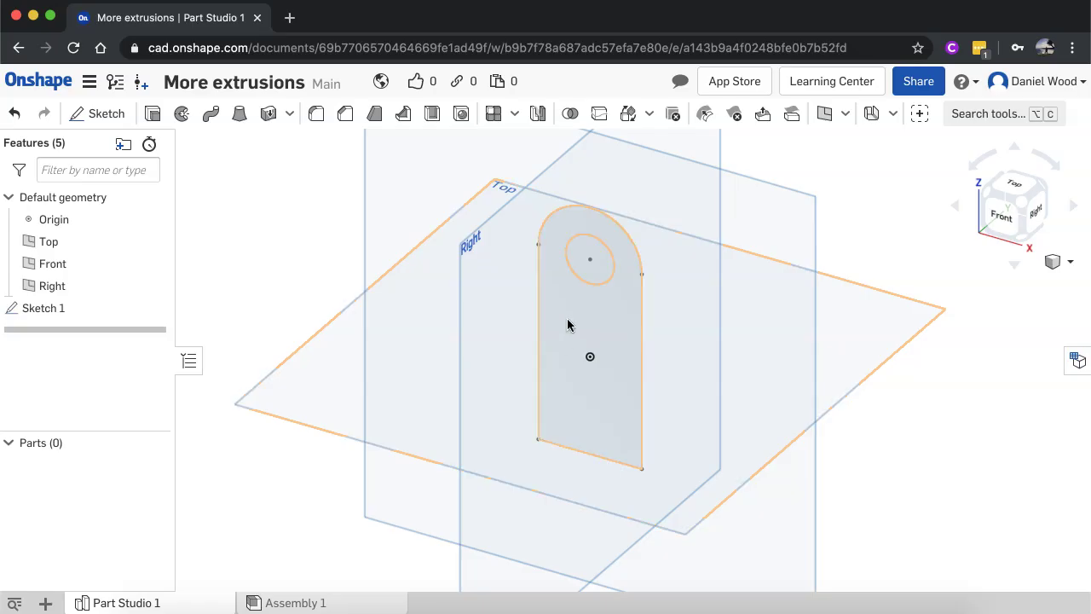
{"action": "left_click", "coordinate": [542, 313]}
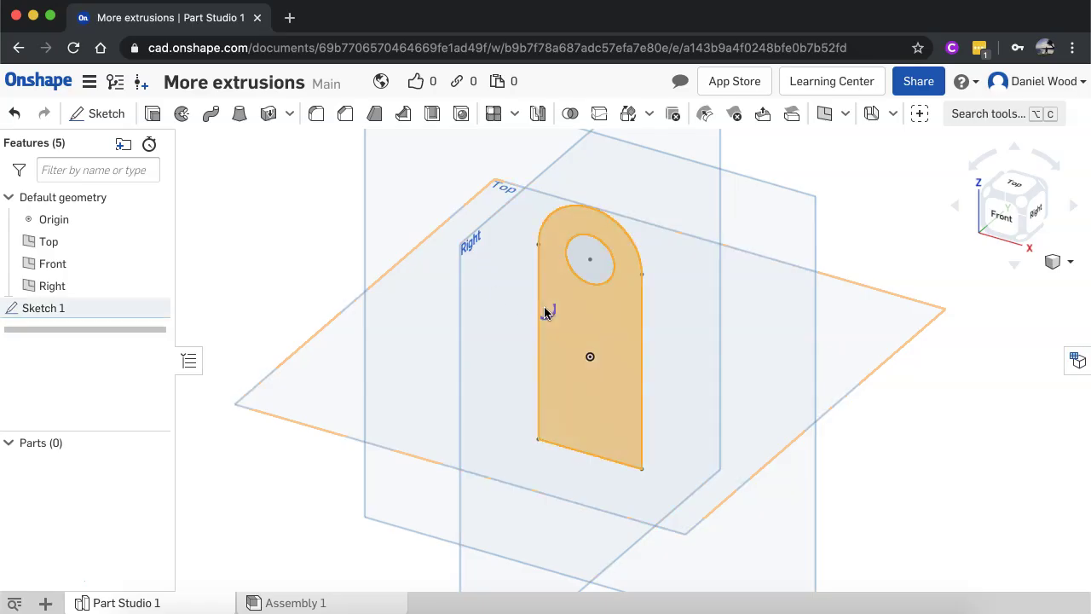
{"action": "left_click", "coordinate": [153, 117]}
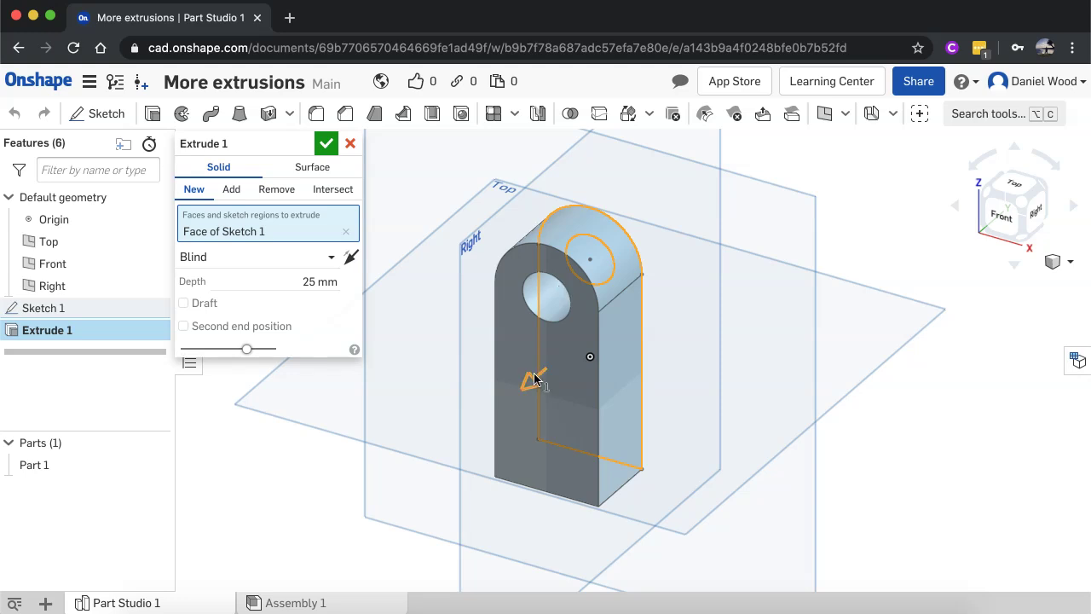
{"action": "left_click_drag", "start_coordinate": [533, 381], "coordinate": [635, 352]}
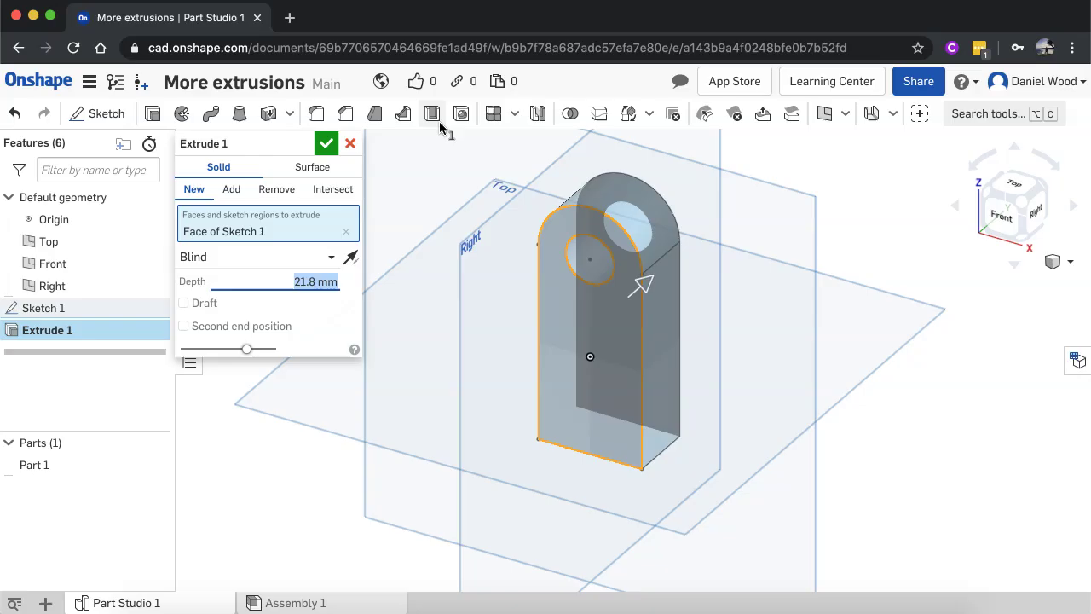
{"action": "left_click", "coordinate": [325, 145]}
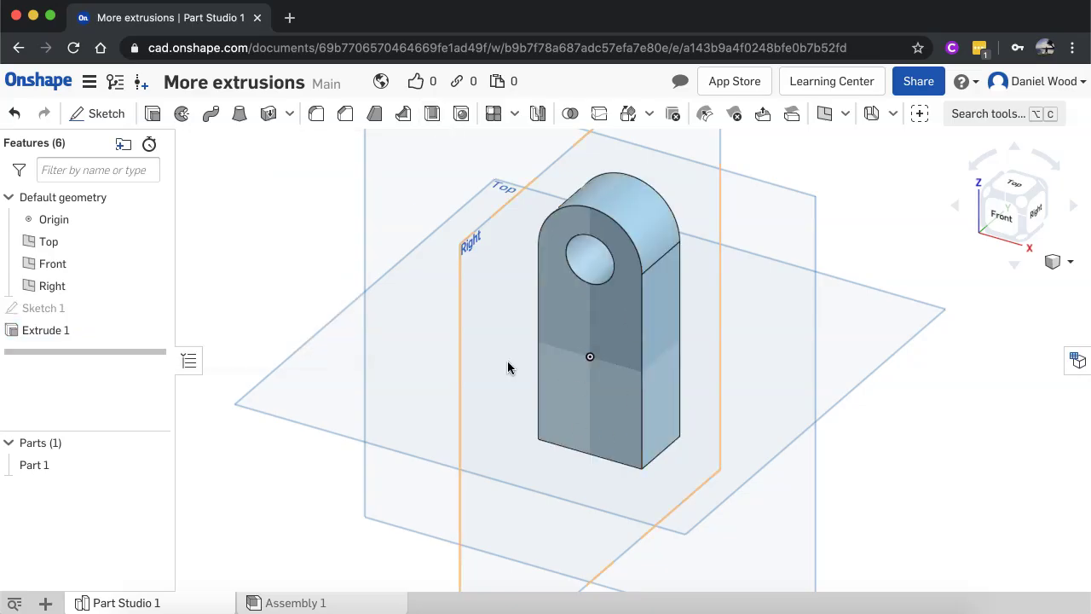
Turn the tab to the Front view and begin Sketch 2
{"action": "mouse_move", "coordinate": [507, 366]}
{"action": "right_mouse_down"}
{"action": "mouse_move", "coordinate": [534, 360]}
{"action": "mouse_move", "coordinate": [524, 339]}
{"action": "mouse_move", "coordinate": [555, 339]}
{"action": "mouse_move", "coordinate": [497, 350]}
{"action": "right_mouse_up"}
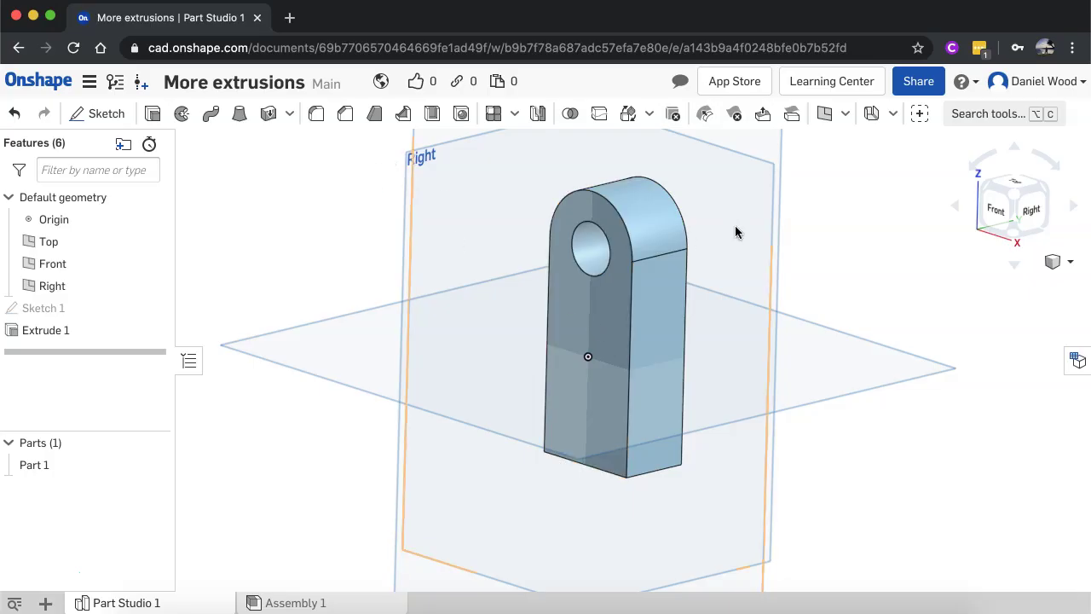
{"action": "left_click", "coordinate": [996, 209]}
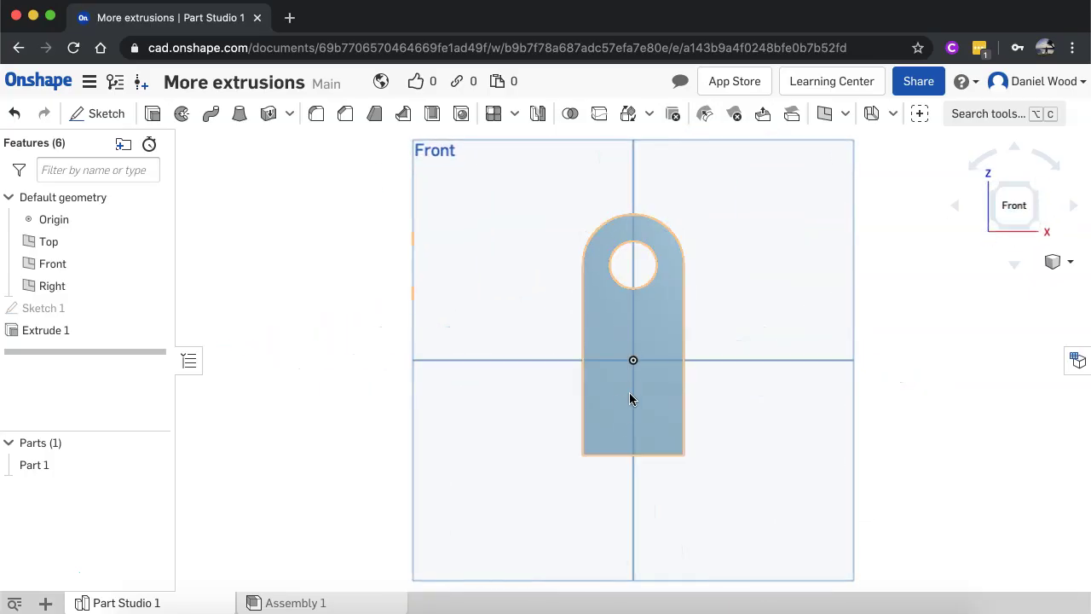
{"action": "left_click", "coordinate": [102, 113]}
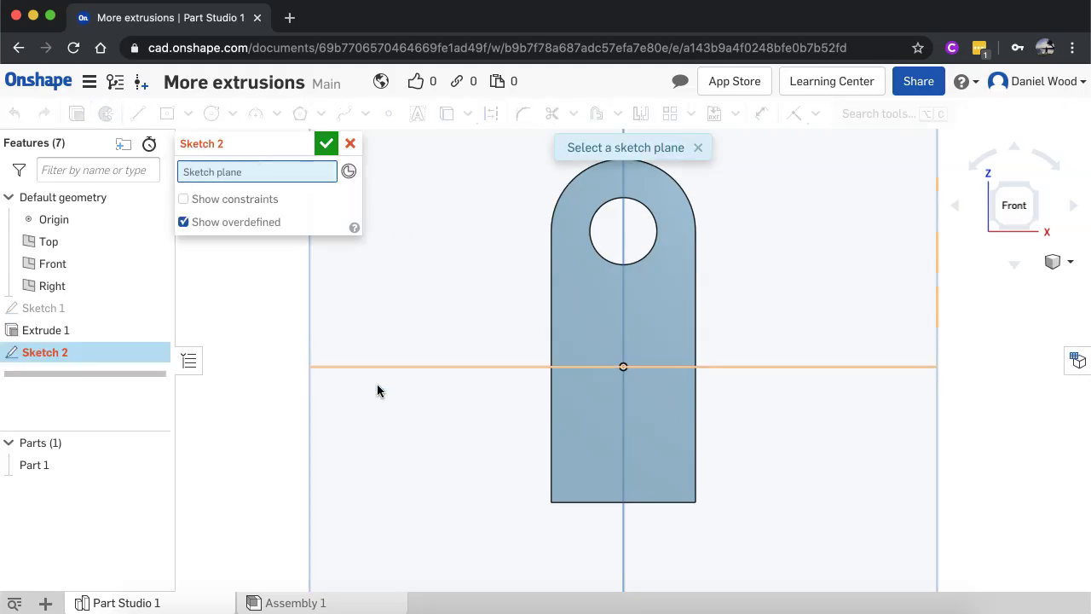
Place Sketch 2 on the Front plane with an origin-centred rectangle about 13.178 by 30.025
{"action": "scroll", "coordinate": [404, 285], "scroll_direction": "down", "scroll_amount": 5}
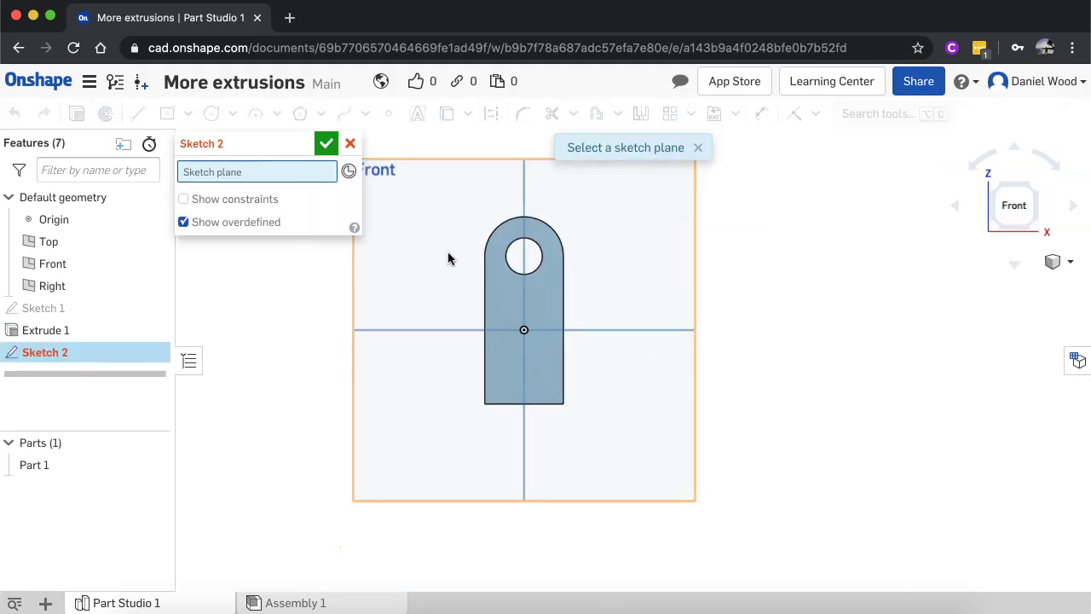
{"action": "left_click", "coordinate": [421, 277]}
{"action": "scroll", "coordinate": [523, 287], "scroll_direction": "up", "scroll_amount": 5}
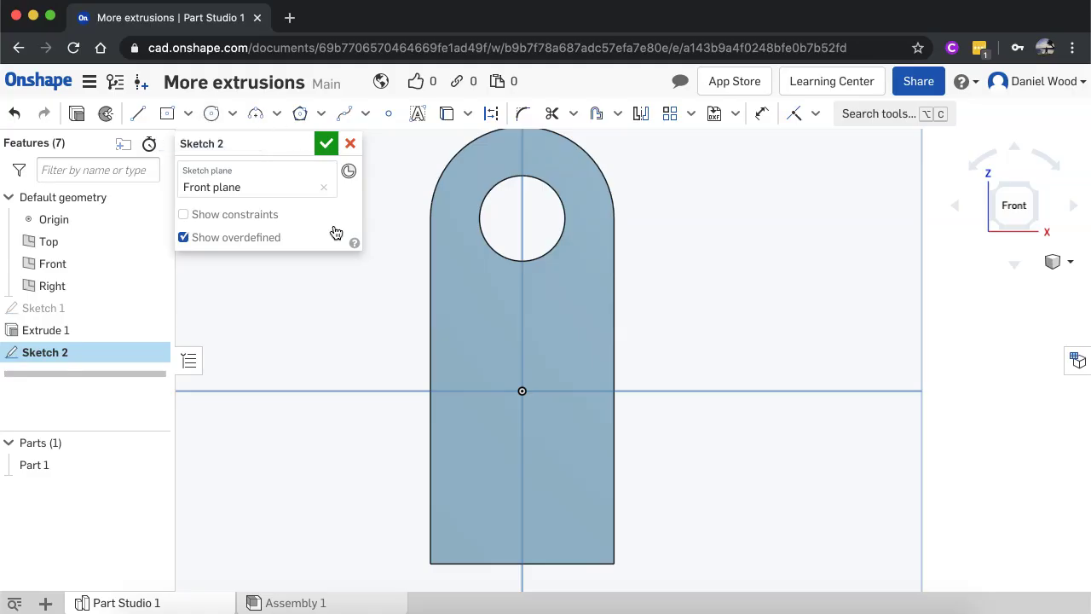
{"action": "left_click", "coordinate": [169, 114]}
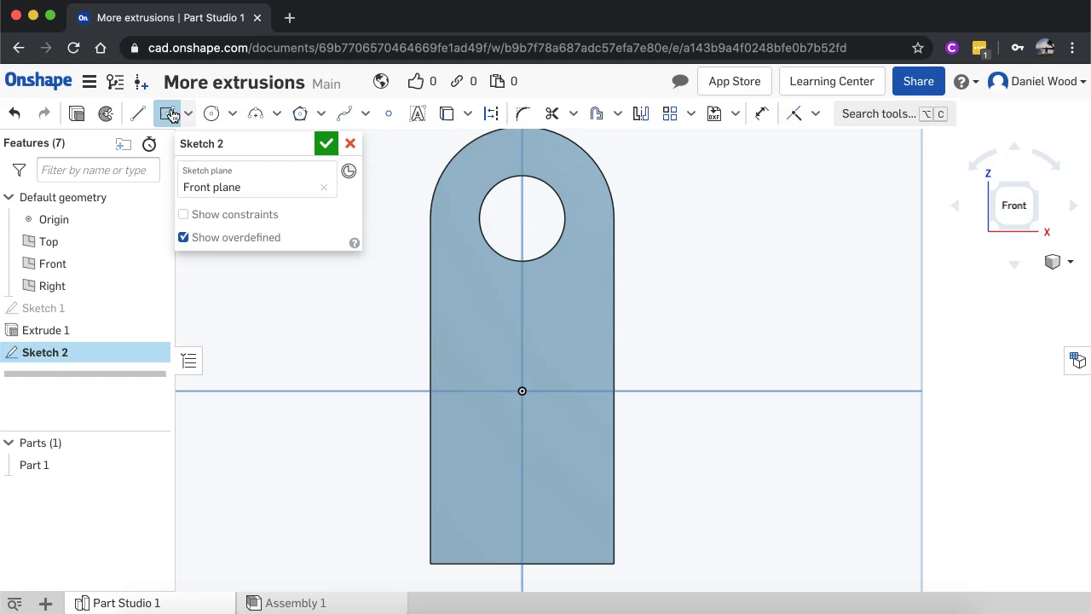
{"action": "left_click", "coordinate": [522, 390]}
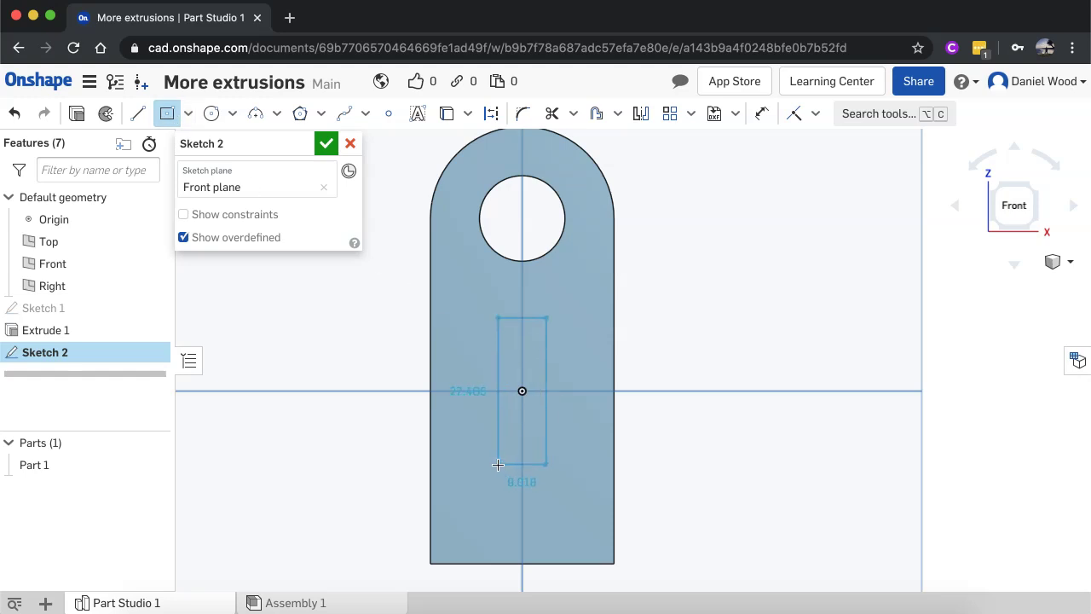
{"action": "left_click", "coordinate": [487, 471]}
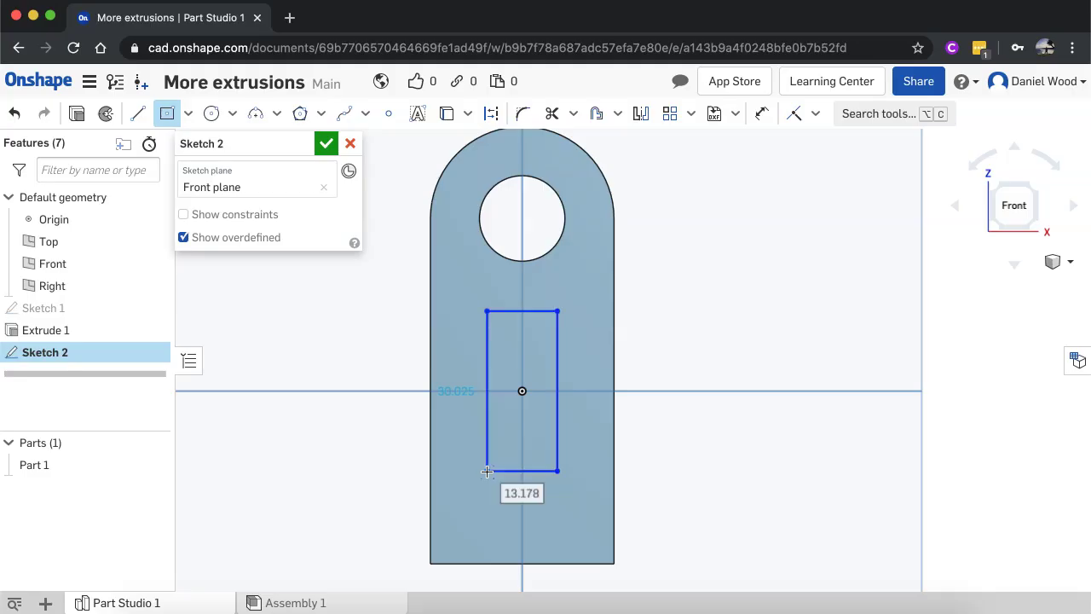
{"action": "key", "text": "Tab"}
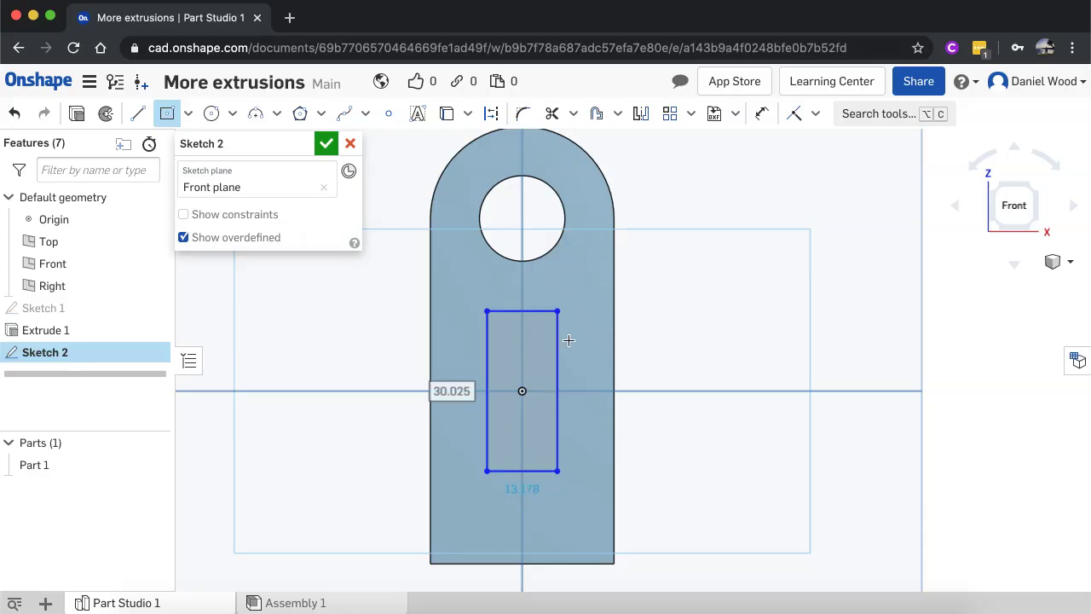
Accept Sketch 2 and, in isometric view, begin extruding its rectangle region
{"action": "left_click", "coordinate": [326, 145]}
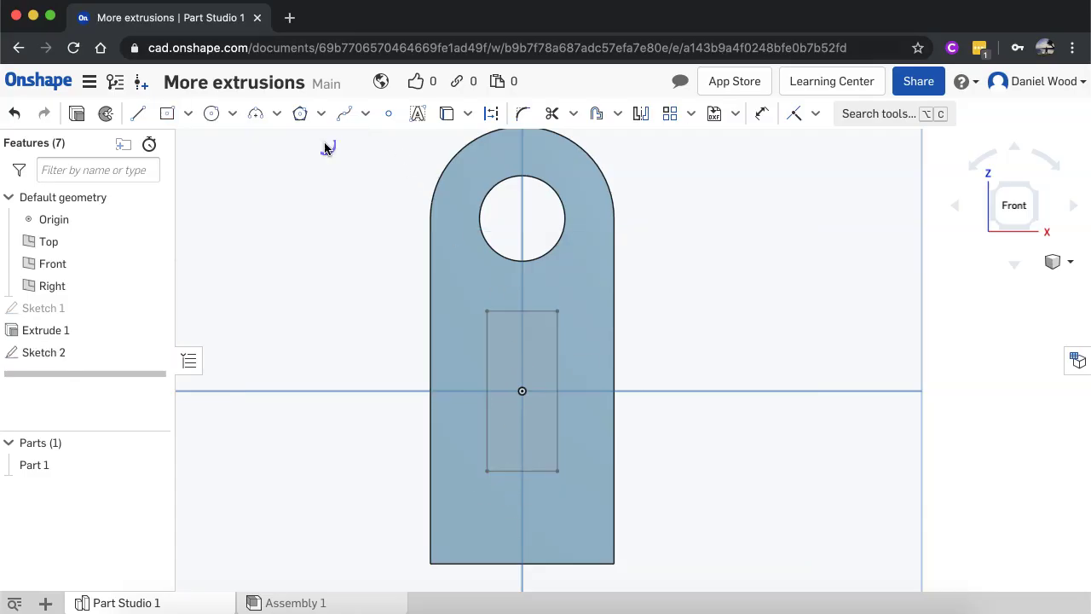
{"action": "left_click", "coordinate": [1029, 187]}
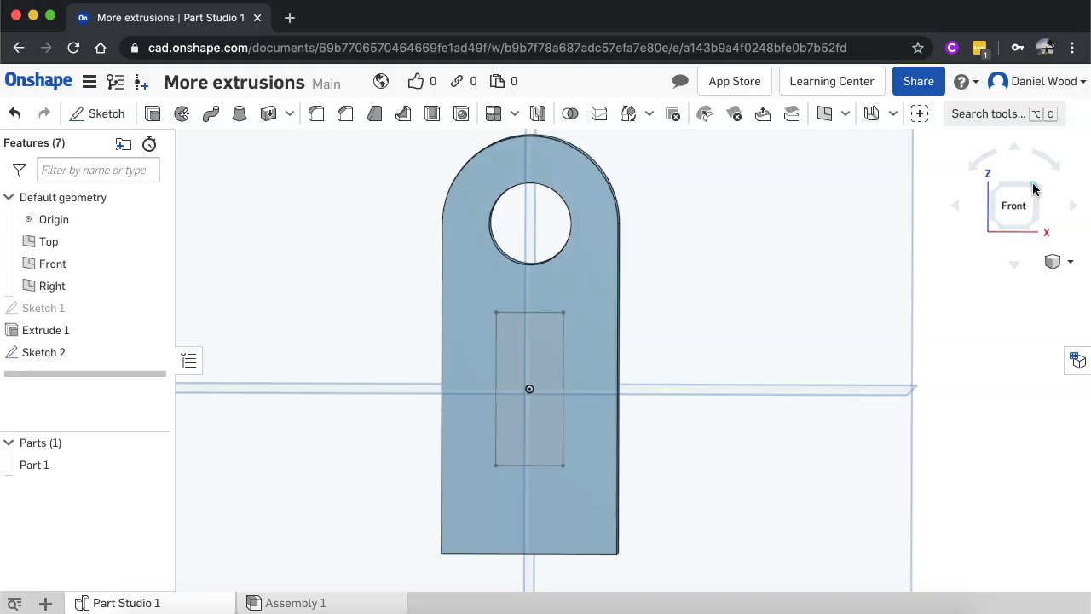
{"action": "scroll", "coordinate": [643, 354], "scroll_direction": "up", "scroll_amount": 3}
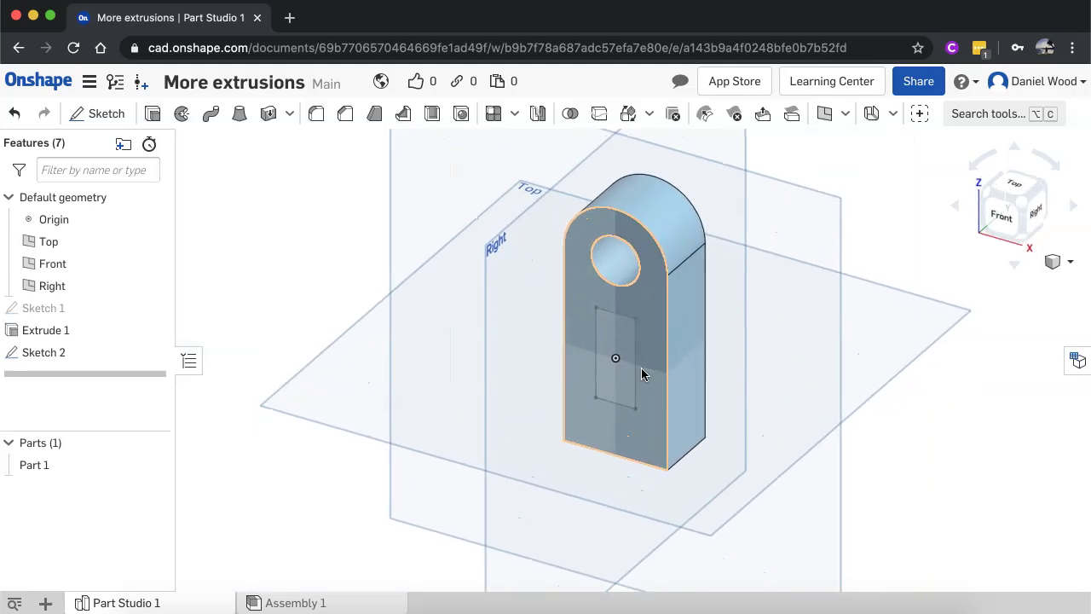
{"action": "left_click", "coordinate": [619, 334]}
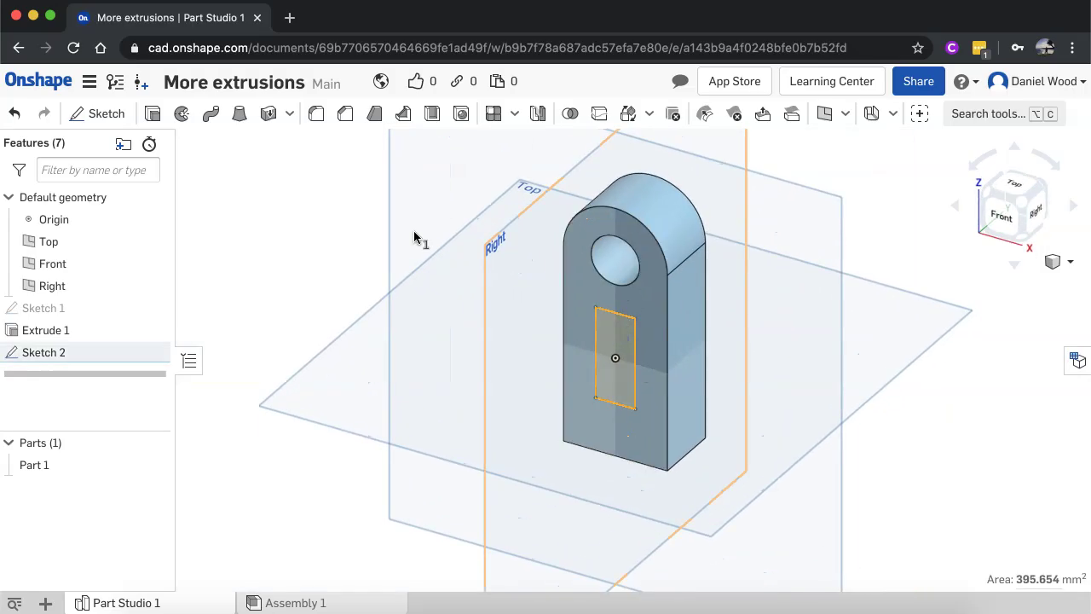
{"action": "left_click", "coordinate": [154, 116]}
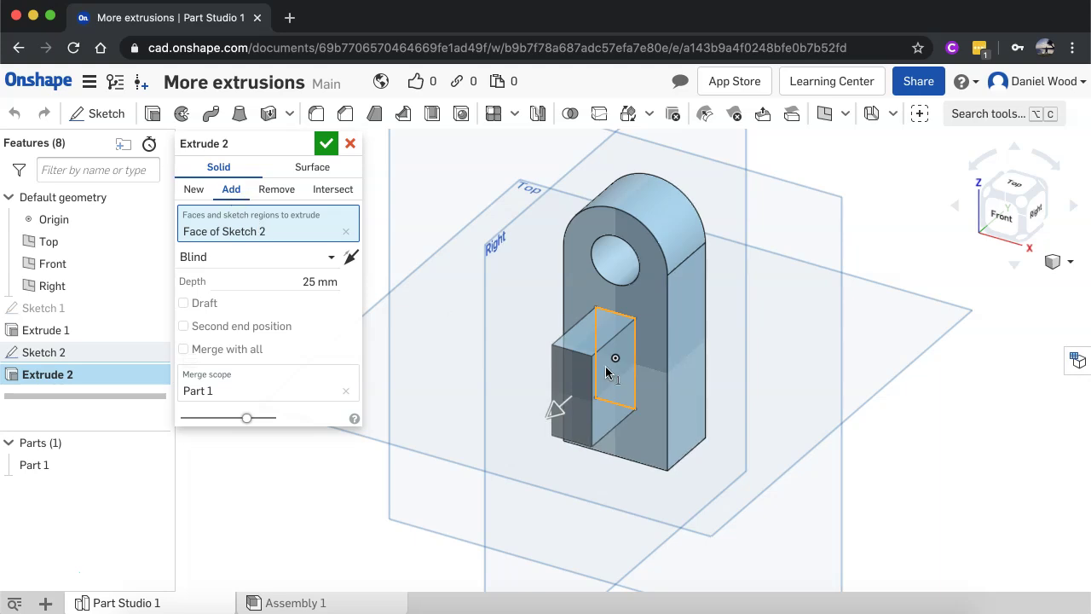
Set Extrude 2 to Remove with a 54.8 mm depth, inspect it from behind, and confirm
{"action": "left_click", "coordinate": [280, 190]}
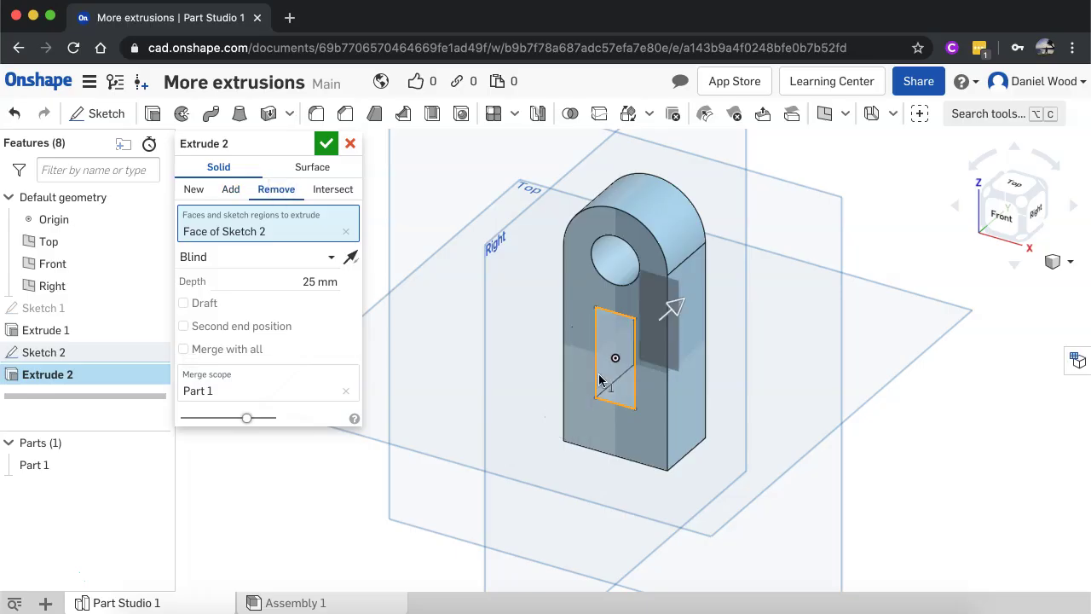
{"action": "left_click_drag", "start_coordinate": [673, 312], "coordinate": [725, 259]}
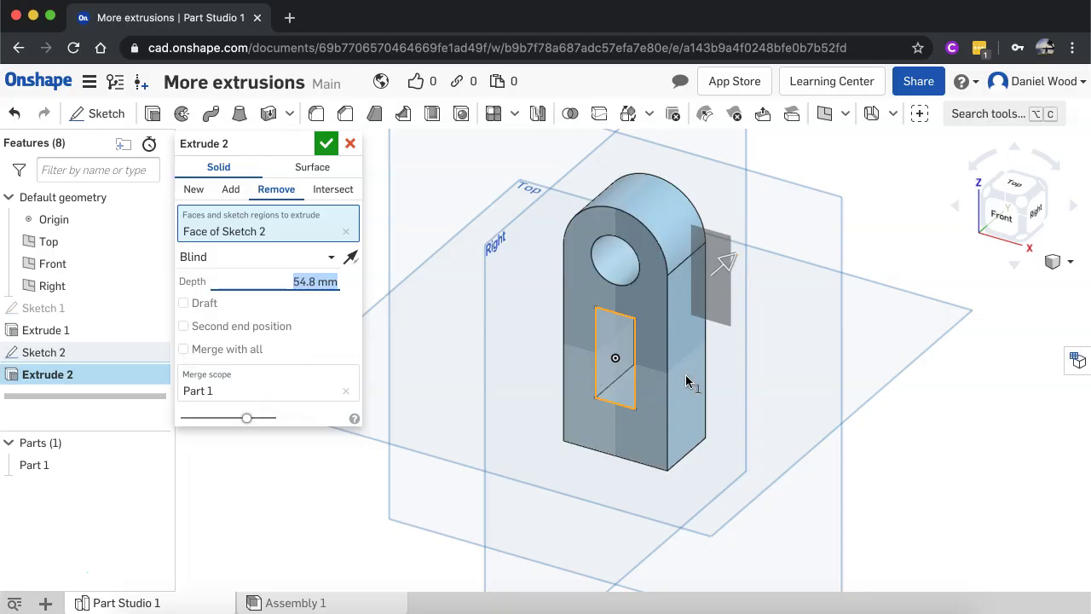
{"action": "right_click_drag", "start_coordinate": [761, 366], "coordinate": [735, 323]}
{"action": "right_click_drag", "start_coordinate": [694, 368], "coordinate": [706, 364]}
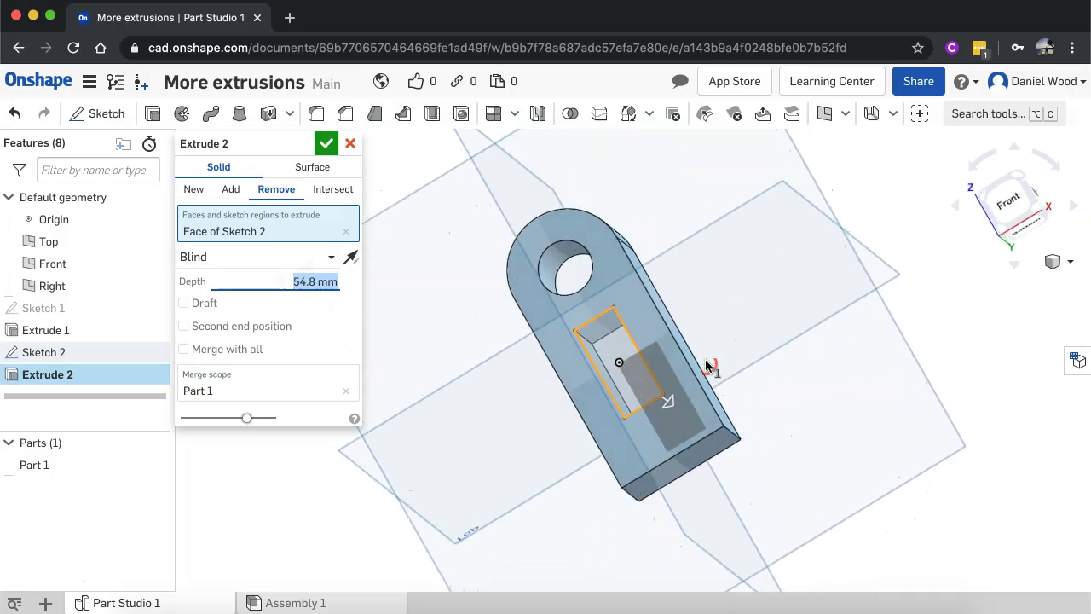
{"action": "left_click", "coordinate": [327, 145]}
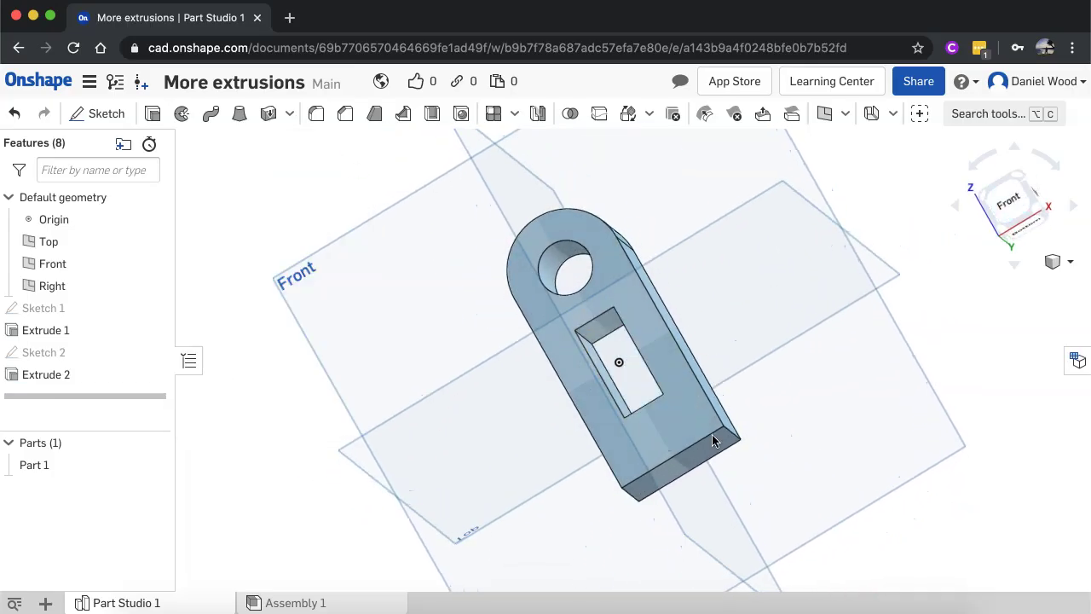
{"action": "left_click", "coordinate": [1023, 183]}
{"action": "scroll", "coordinate": [643, 371], "scroll_direction": "up", "scroll_amount": 5}
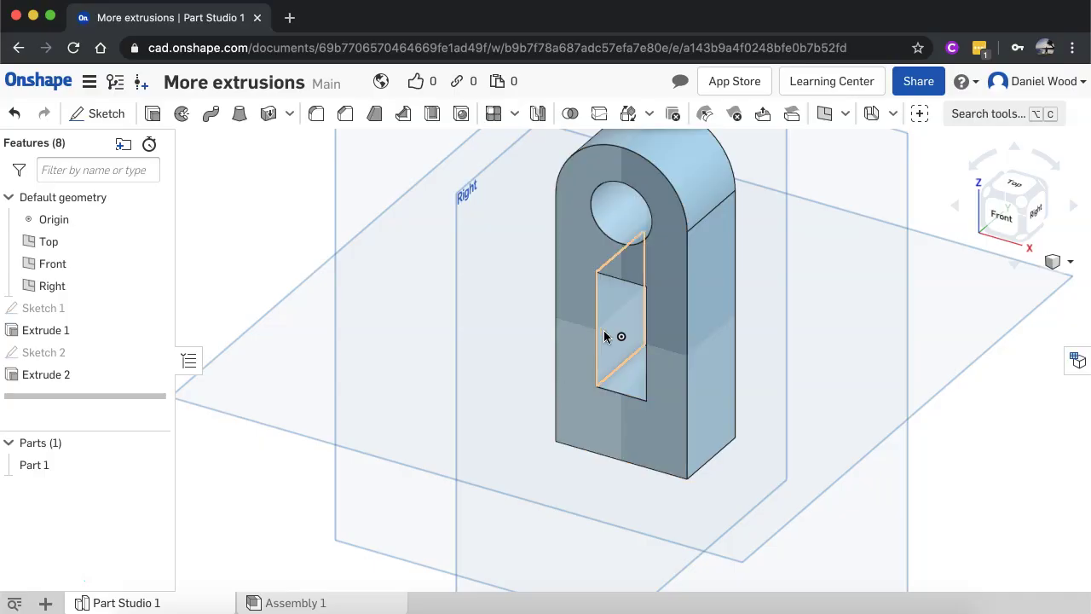
Undo the through cut and re-extrude the rectangle as a 7 mm deep Remove pocket
{"action": "key", "text": "super+z"}
{"action": "left_click", "coordinate": [618, 294]}
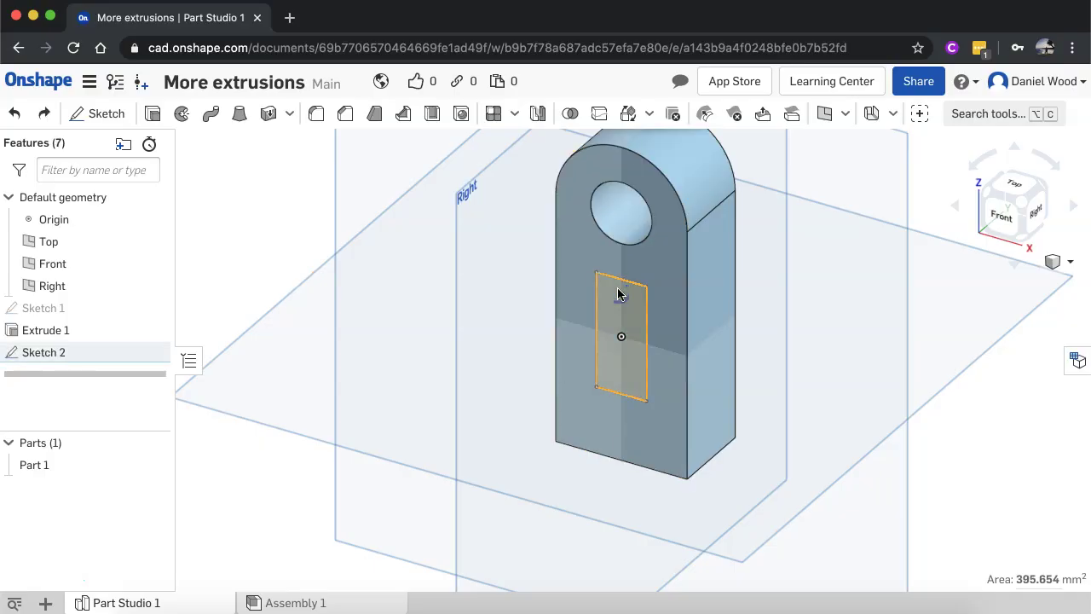
{"action": "left_click", "coordinate": [153, 114]}
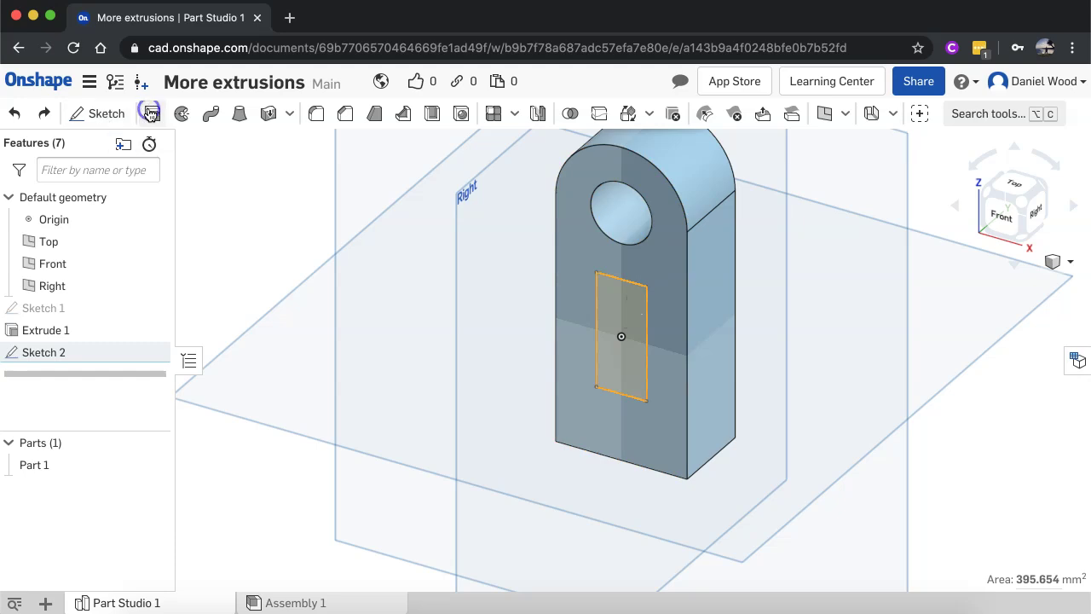
{"action": "left_click", "coordinate": [273, 195]}
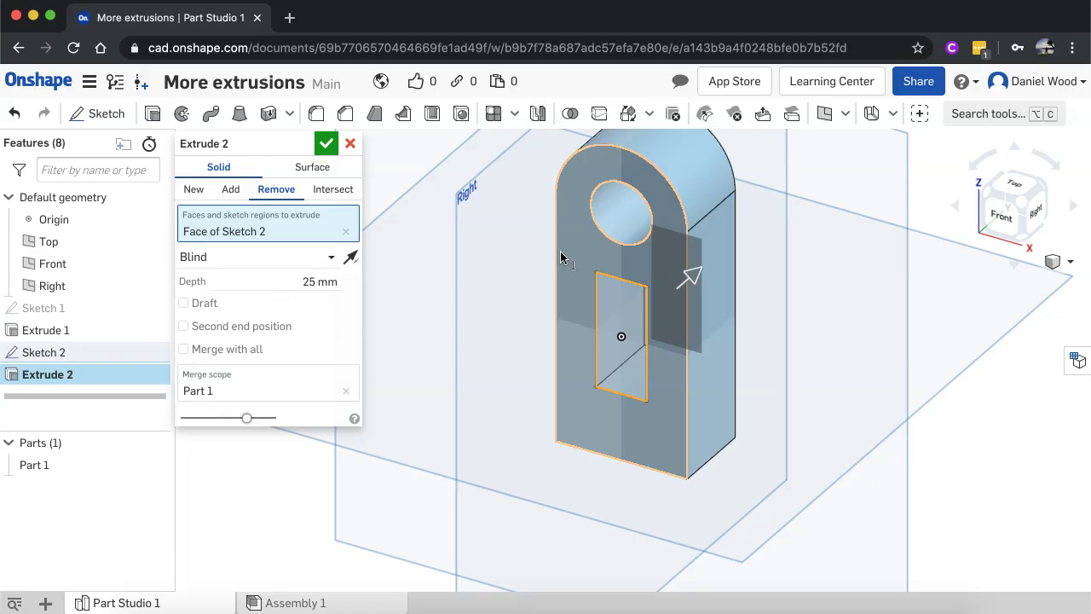
{"action": "left_click_drag", "start_coordinate": [694, 275], "coordinate": [656, 300]}
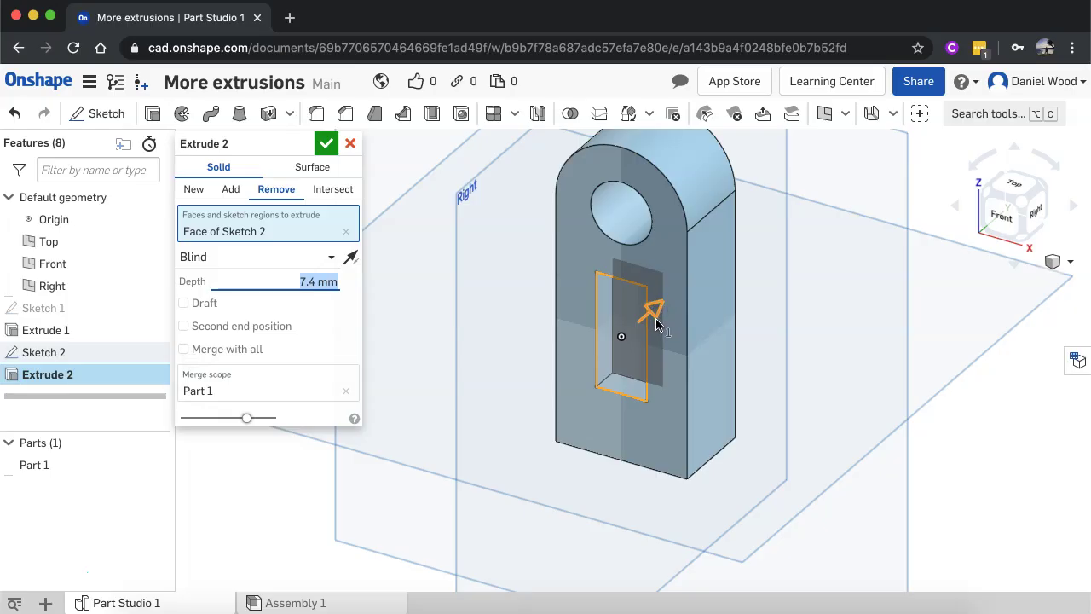
{"action": "left_click", "coordinate": [300, 282]}
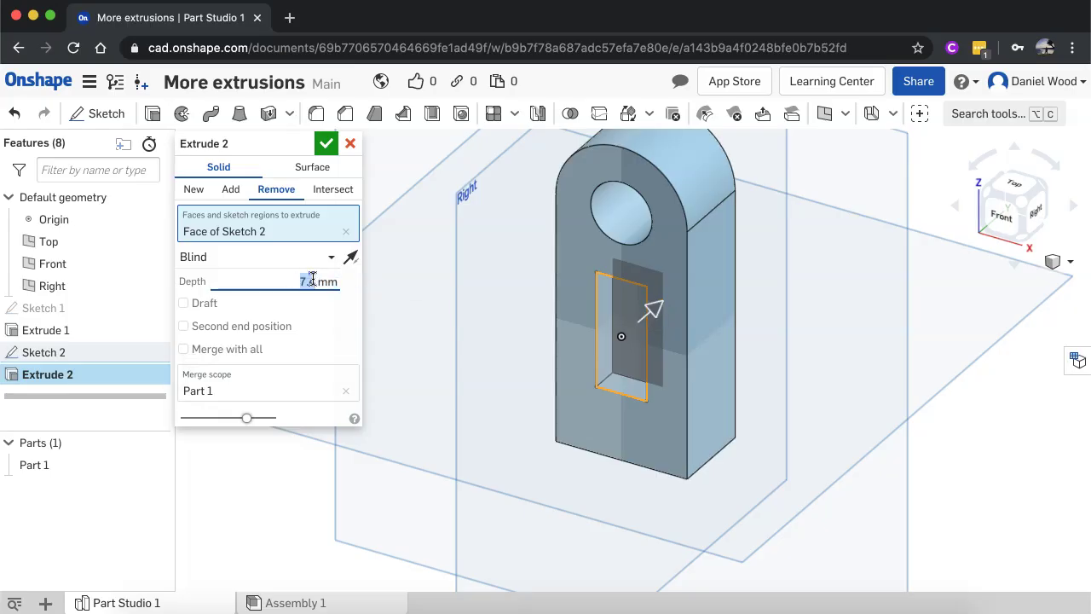
{"action": "key", "text": "Return"}
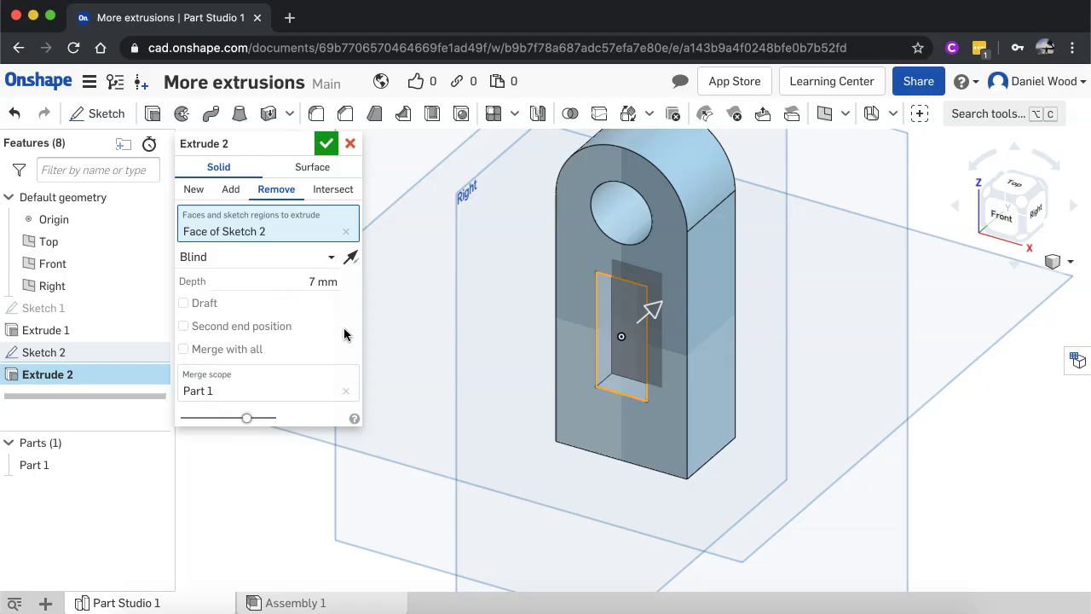
{"action": "mouse_move", "coordinate": [774, 375]}
{"action": "right_mouse_down"}
{"action": "mouse_move", "coordinate": [736, 378]}
{"action": "mouse_move", "coordinate": [771, 368]}
{"action": "right_mouse_up"}
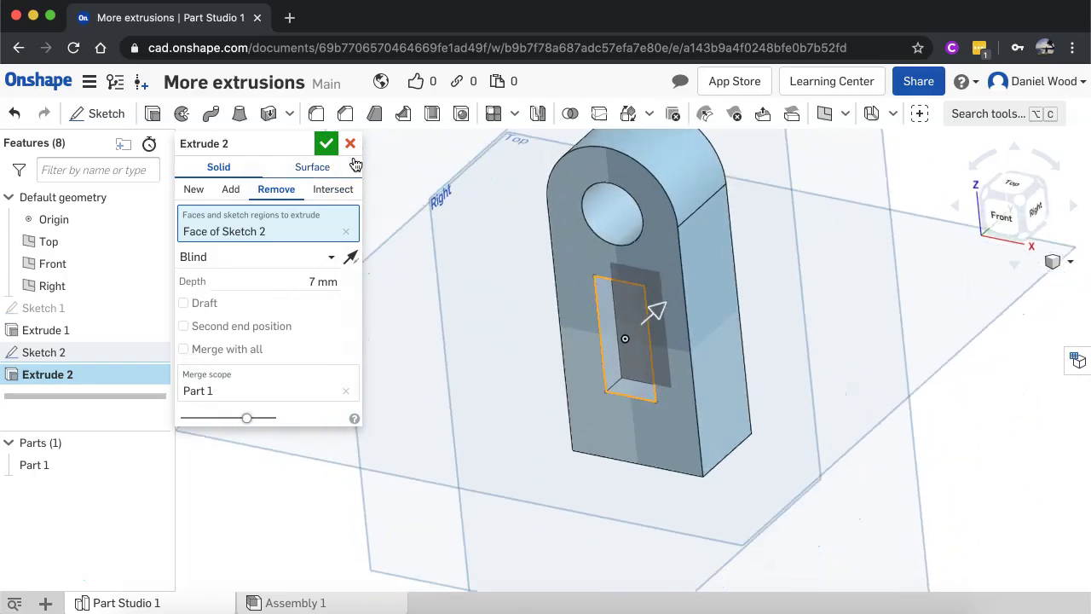
{"action": "left_click", "coordinate": [326, 143]}
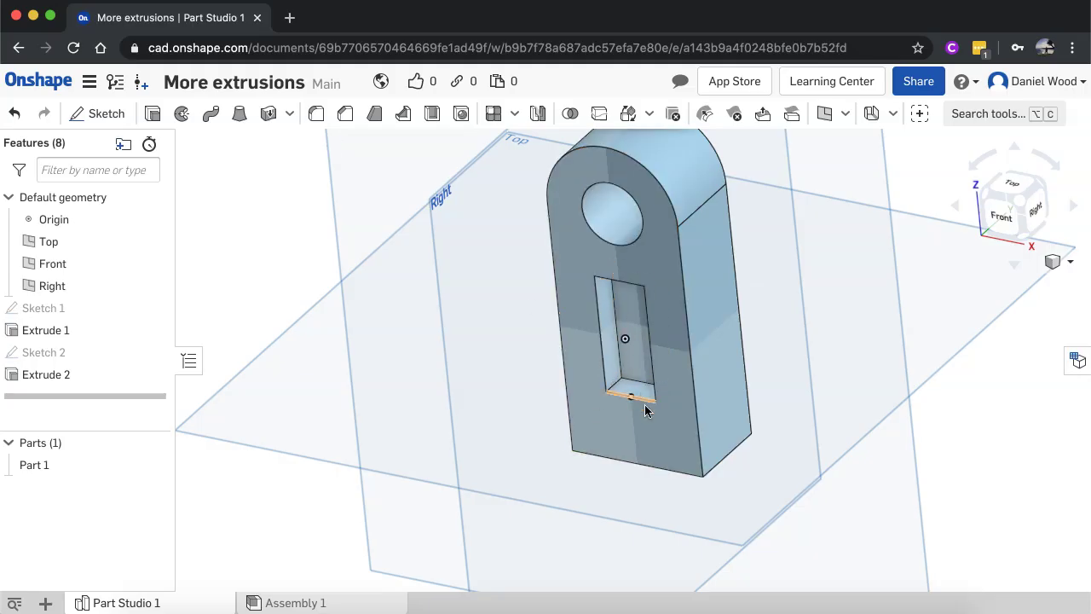
{"action": "mouse_move", "coordinate": [653, 447]}
{"action": "right_mouse_down"}
{"action": "mouse_move", "coordinate": [682, 434]}
{"action": "mouse_move", "coordinate": [667, 437]}
{"action": "right_mouse_up"}
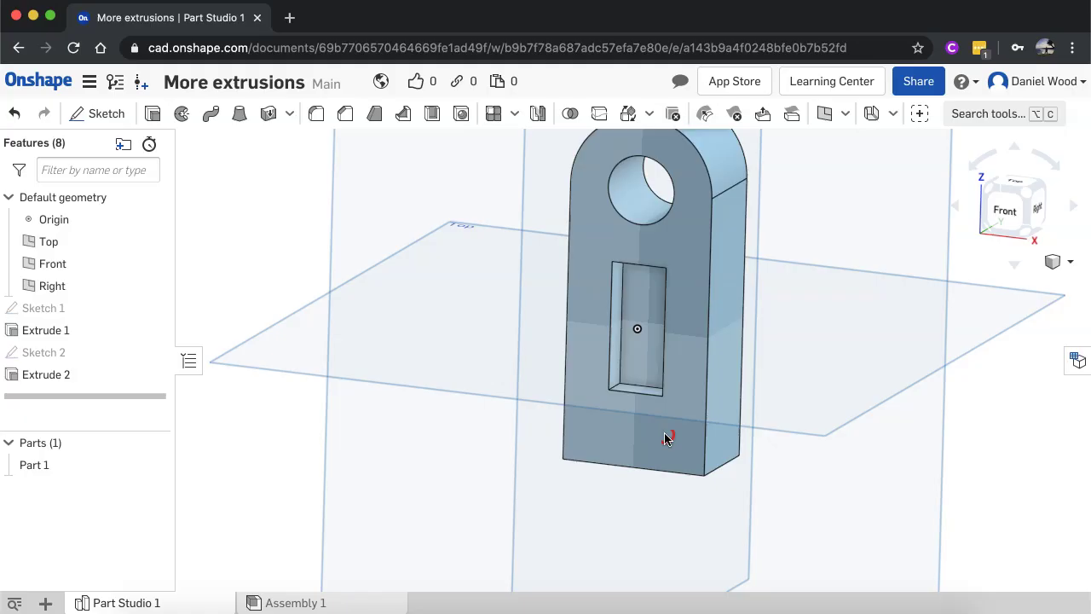
{"action": "mouse_move", "coordinate": [767, 422]}
{"action": "right_mouse_down"}
{"action": "mouse_move", "coordinate": [662, 432]}
{"action": "mouse_move", "coordinate": [738, 409]}
{"action": "mouse_move", "coordinate": [799, 411]}
{"action": "mouse_move", "coordinate": [752, 417]}
{"action": "right_mouse_up"}
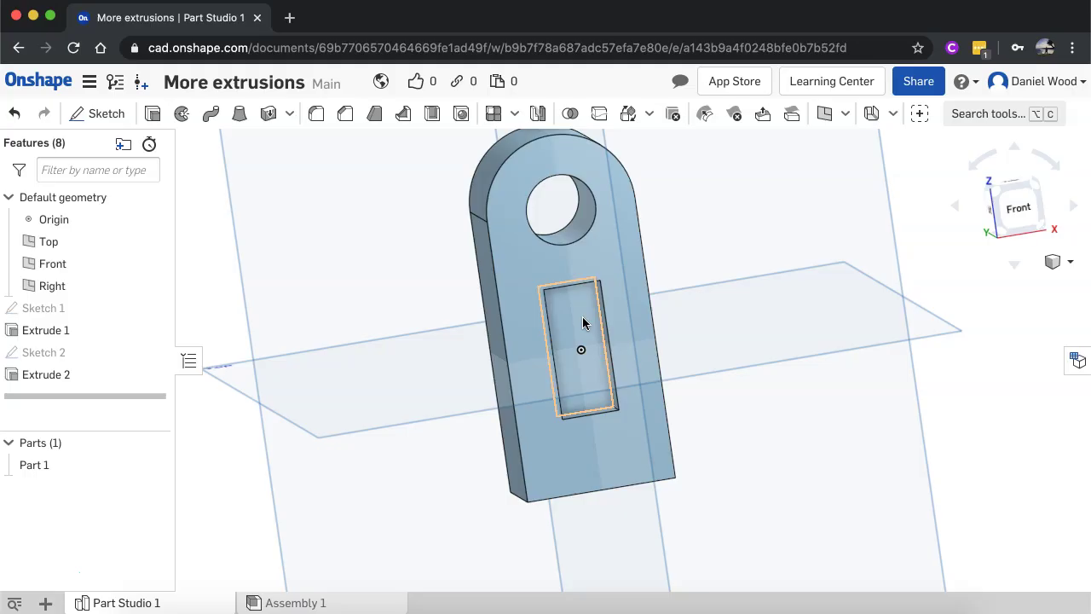
{"action": "left_click", "coordinate": [1033, 189]}
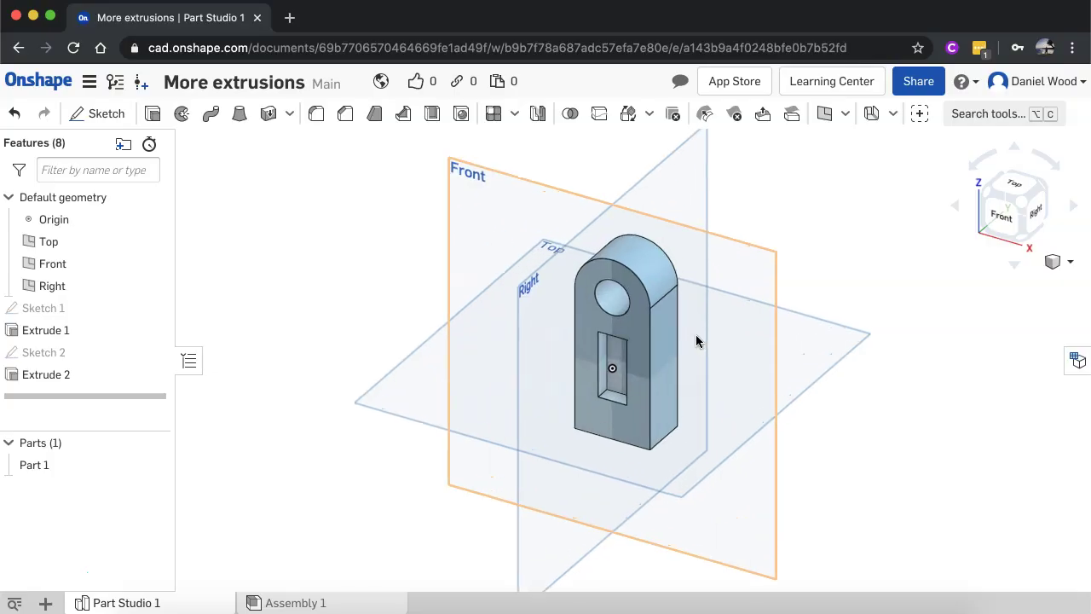